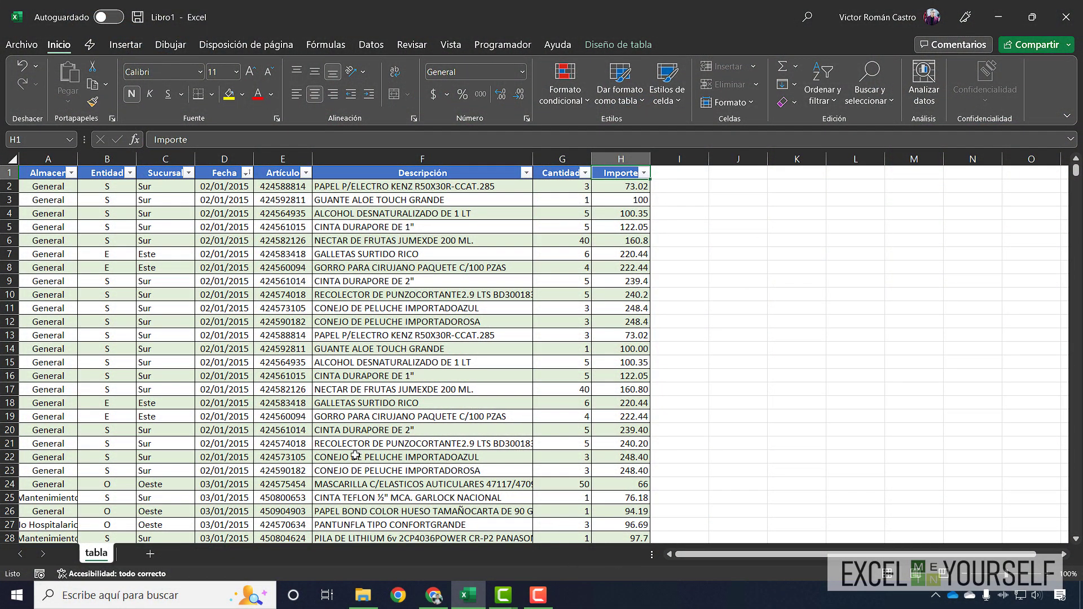
Switch from the Excel workbook to the Power BI home page and scroll through it.
left_click(434, 594)
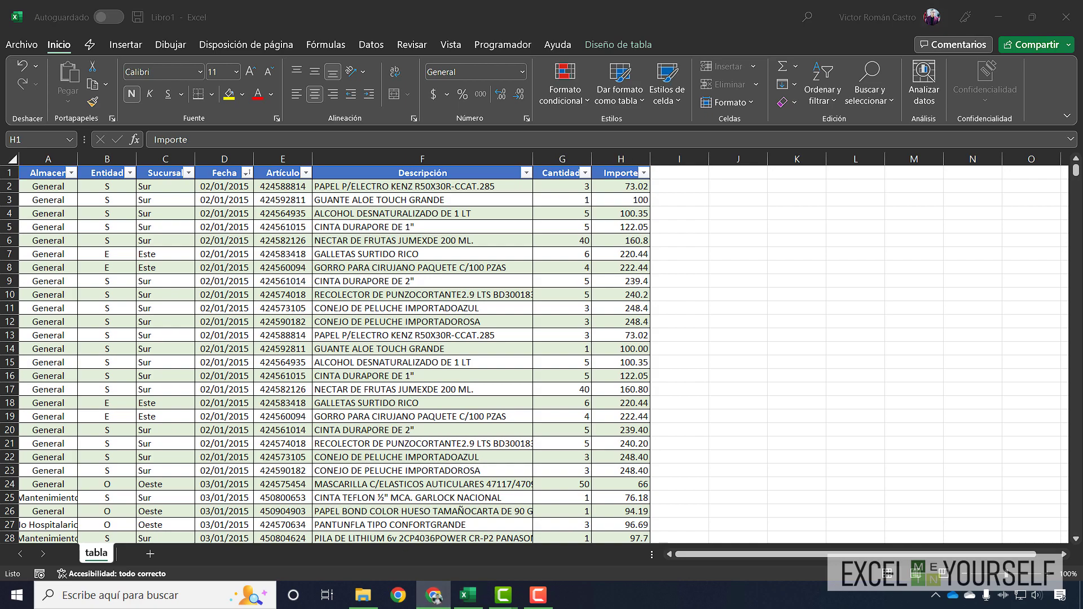
left_click(434, 594)
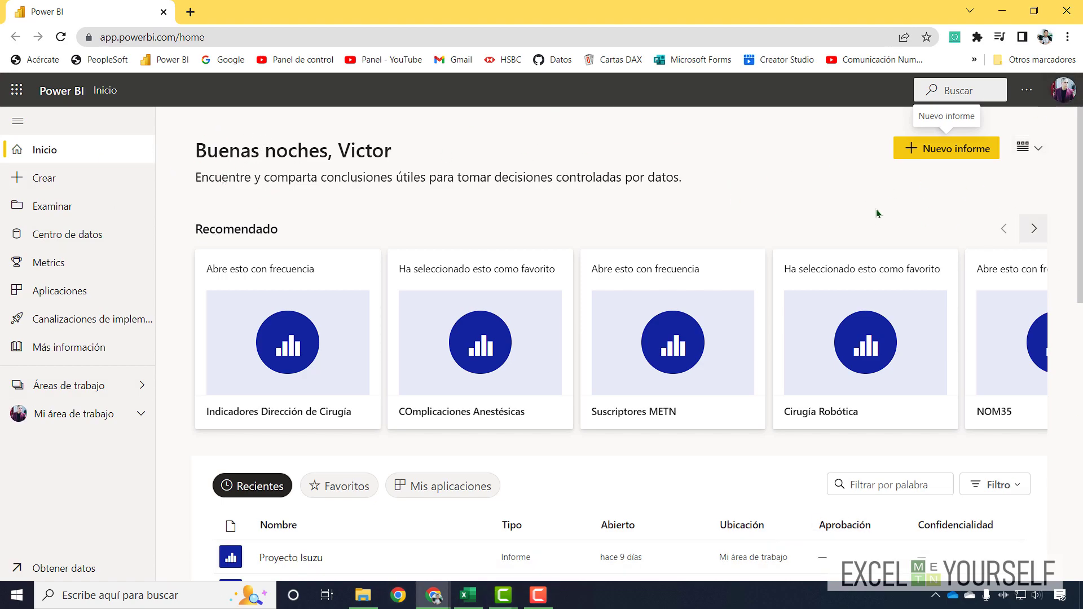
scroll(478, 342, "down", 5)
scroll(478, 342, "down", 5)
scroll(446, 387, "up", 10)
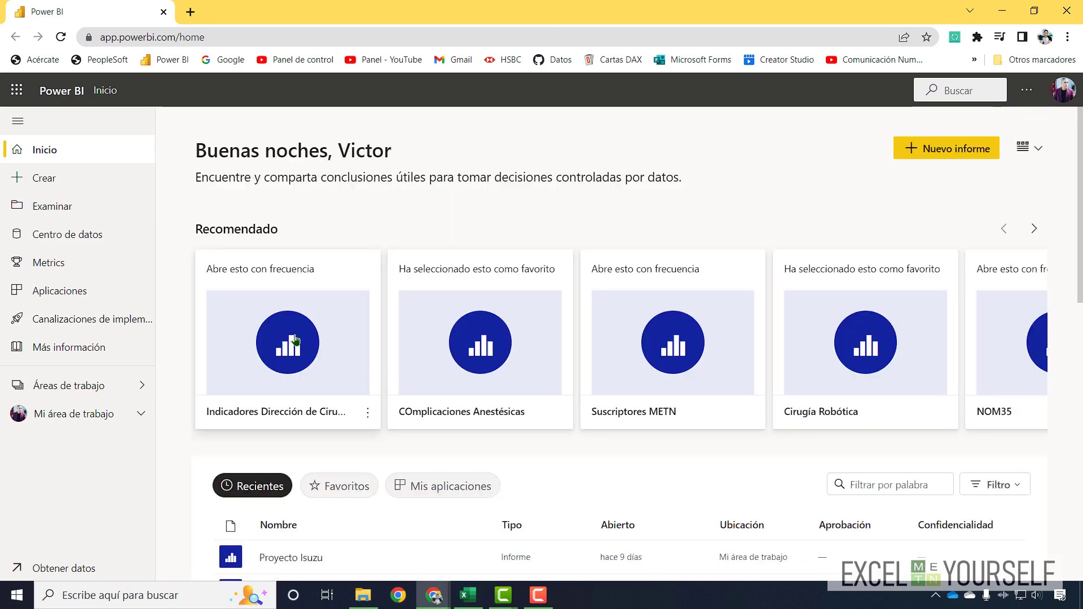
scroll(339, 367, "down", 10)
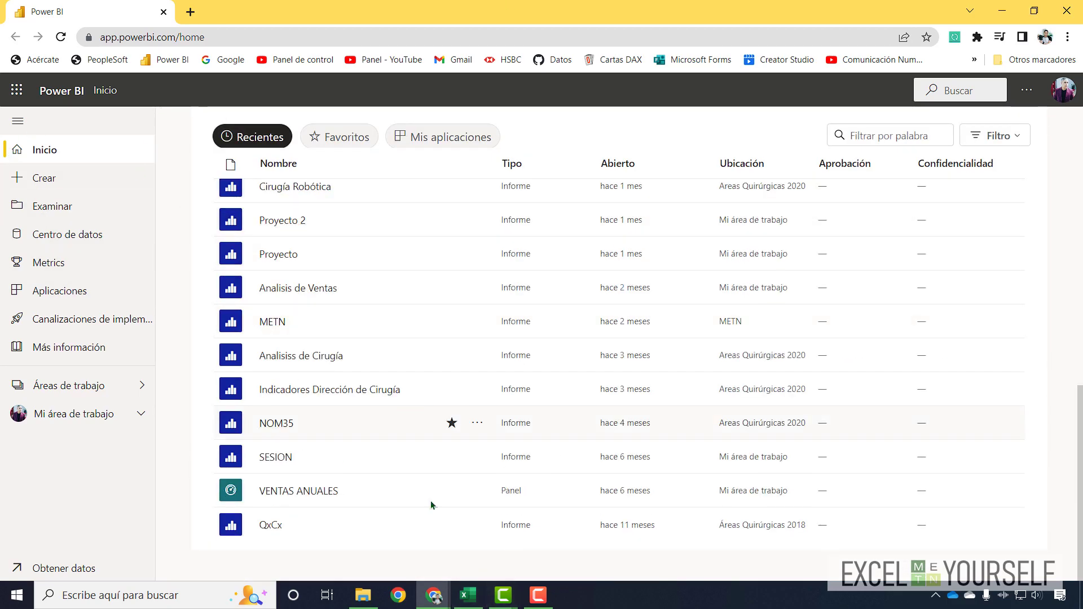
Back in the Excel sales table, review the Almacen and Entidad filter lists without filtering.
left_click(470, 597)
left_click(430, 199)
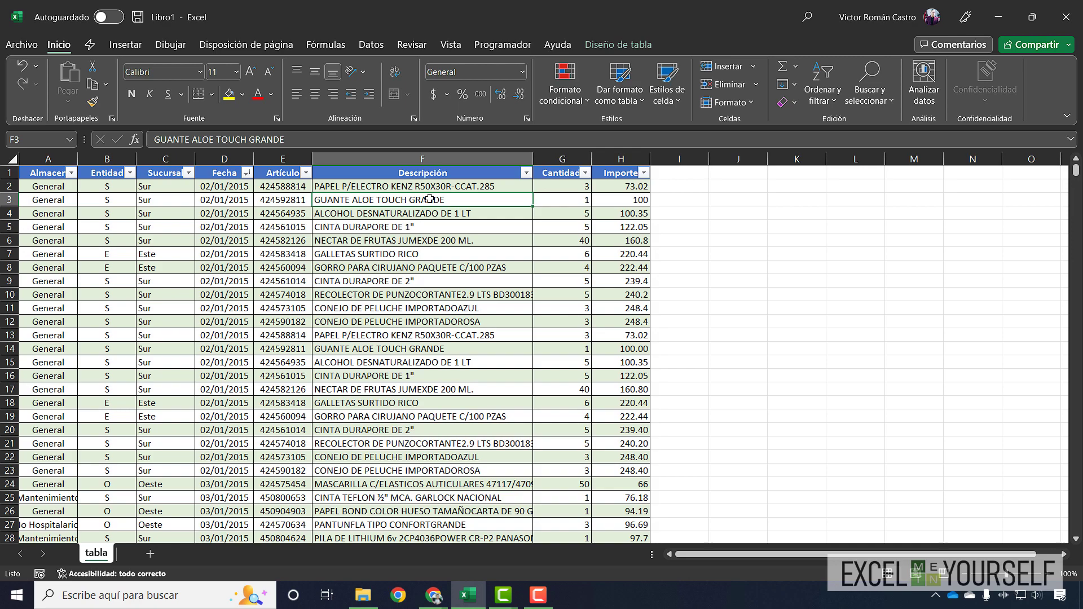
key("ctrl+Home")
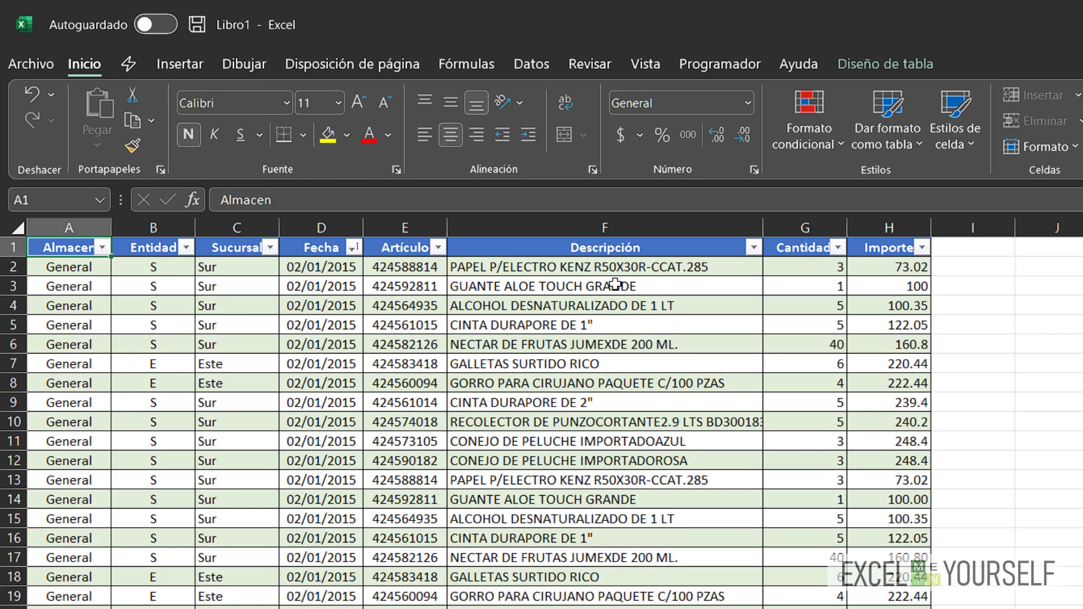
key("alt+Down")
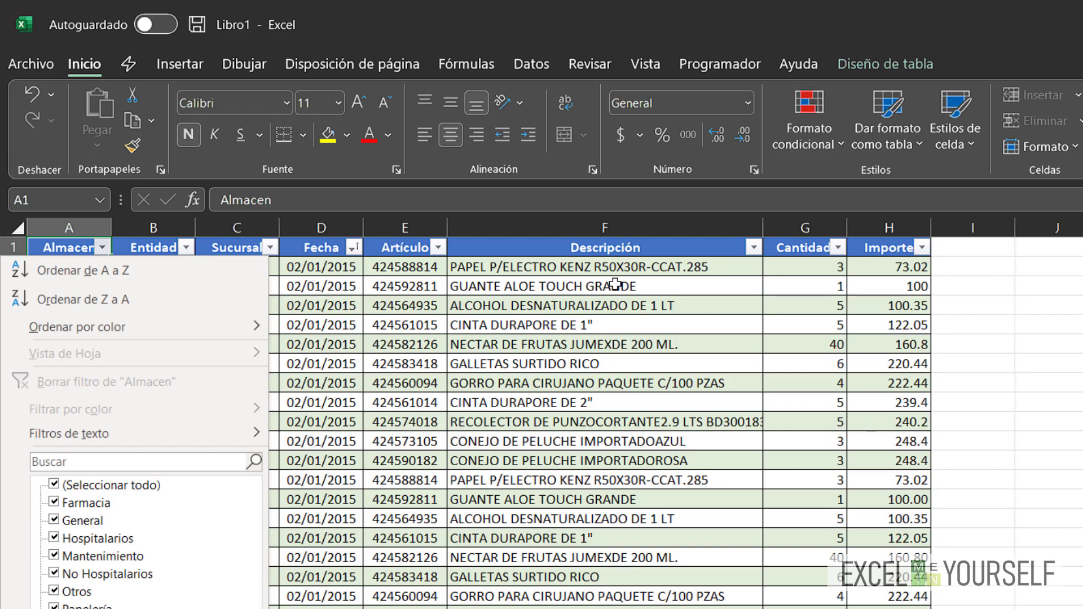
key("Escape")
key("Right")
key("alt+Down")
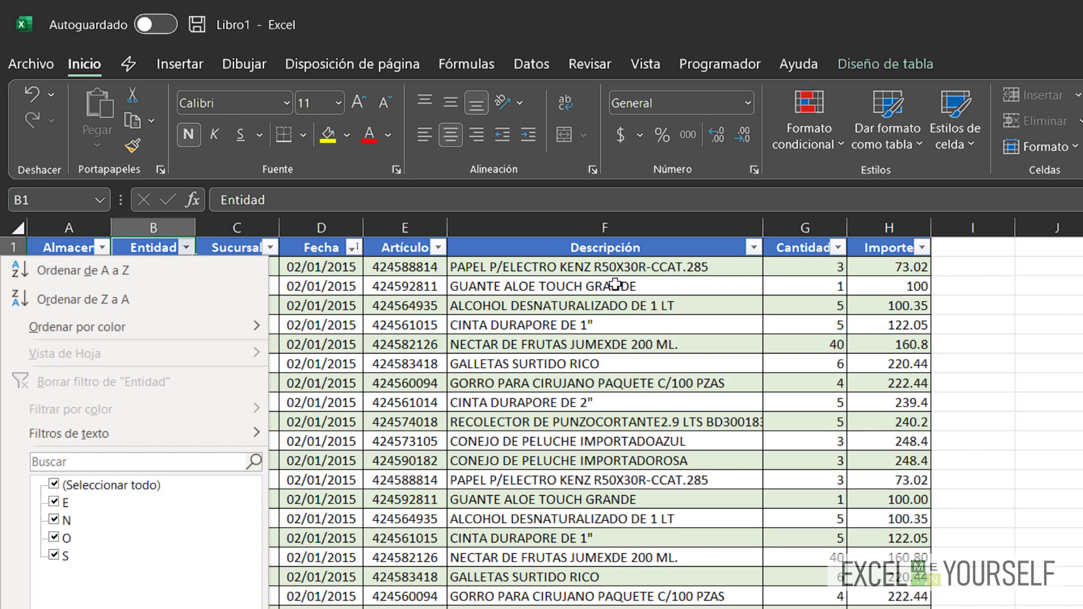
key("Escape")
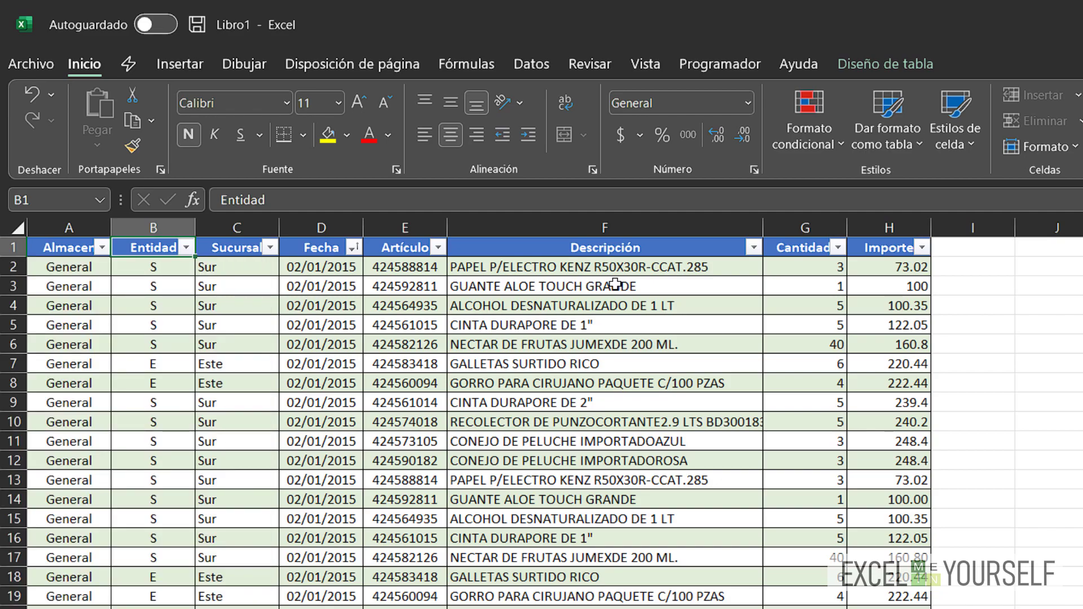
Review the Sucursal and Fecha filter lists, leaving both columns unfiltered.
key("Right")
key("alt+Down")
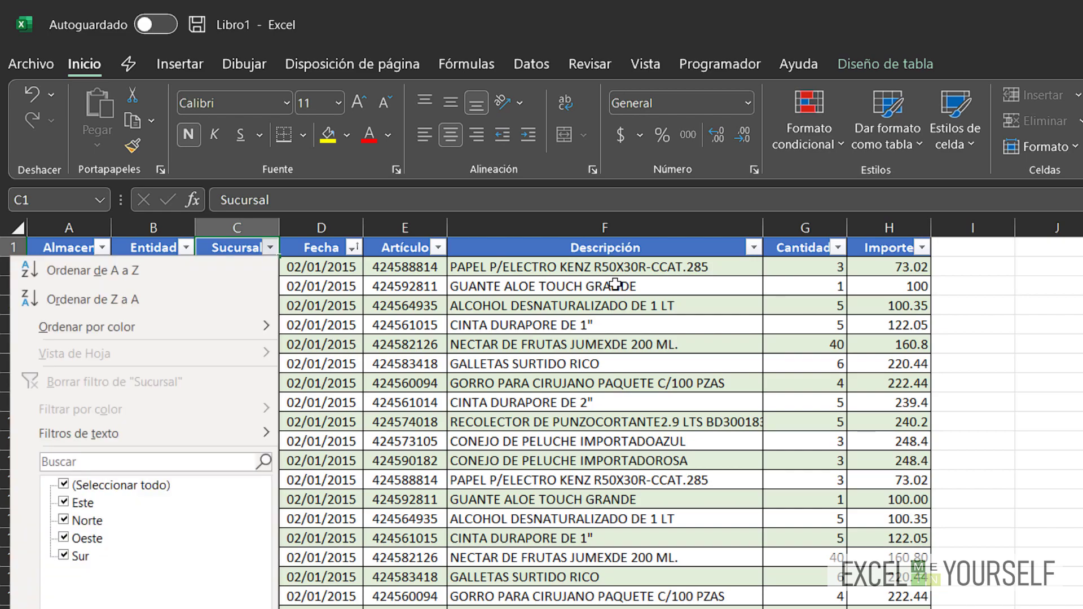
key("Escape")
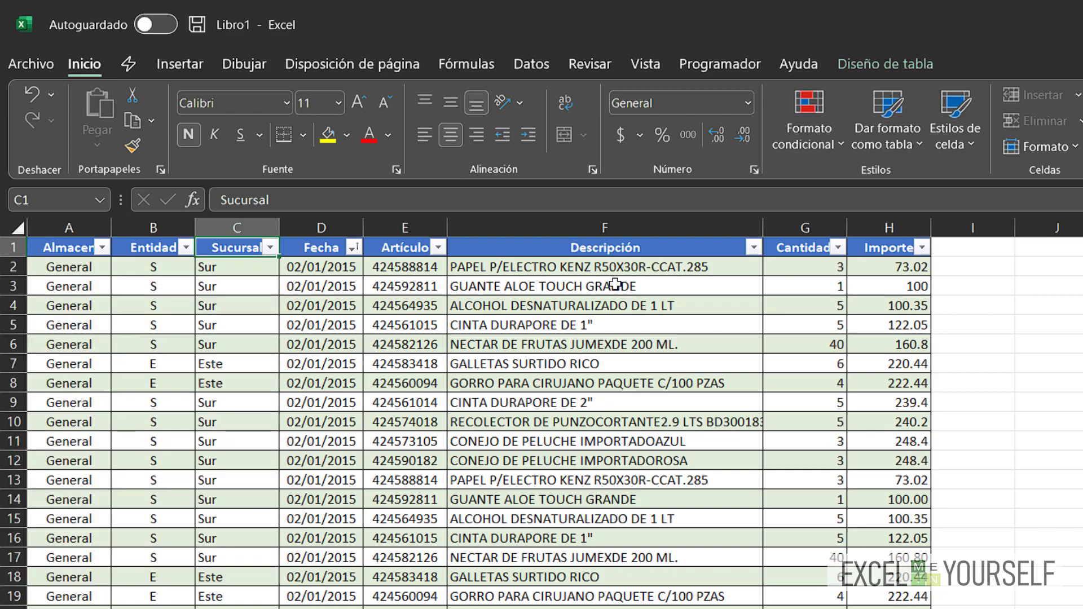
key("Right")
key("alt+Down")
key("Escape")
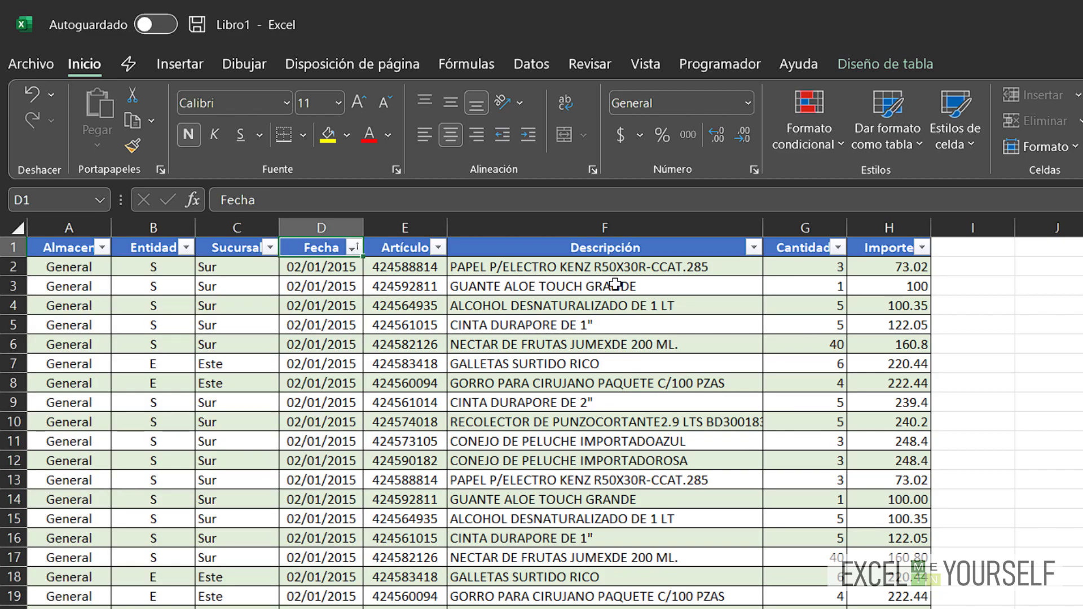
key("alt+Down")
key("Escape")
Browse the Fecha, Artículo, Descripción, Cantidad and Importe headers, then return to A1.
key("Down")
key("Down")
key("Down")
key("Down")
key("Down")
key("Down")
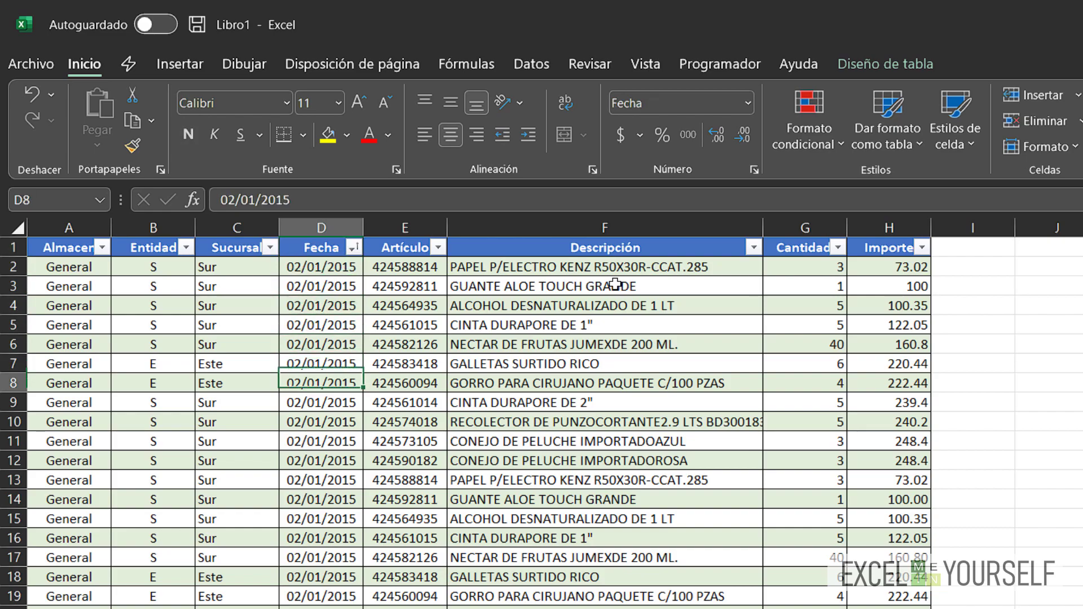
key("Down")
key("Up")
key("Up")
key("Up")
key("Up")
key("Up")
key("Up")
key("Up")
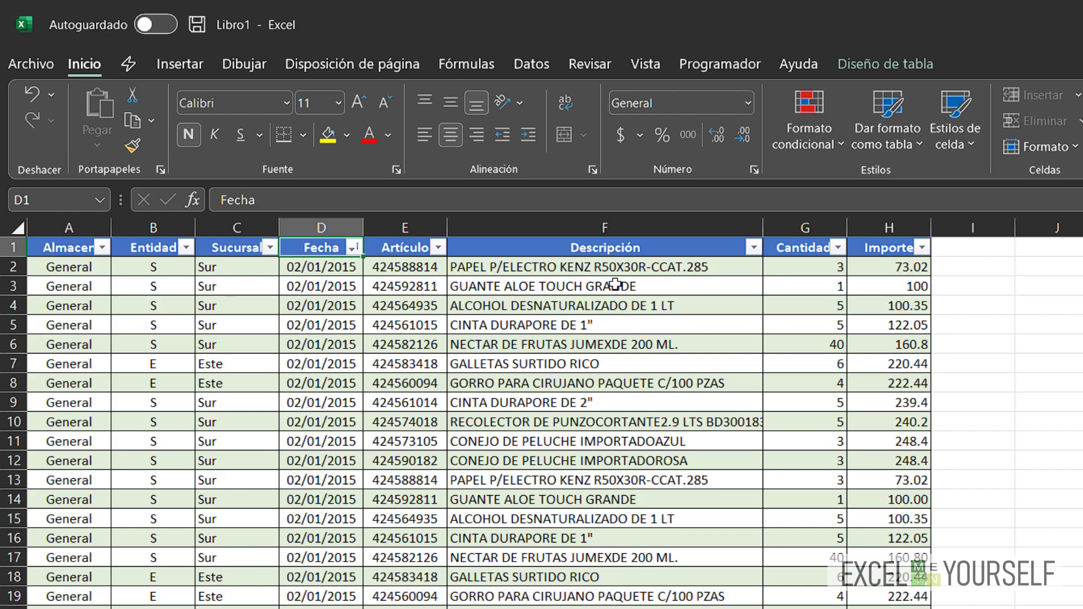
key("Right")
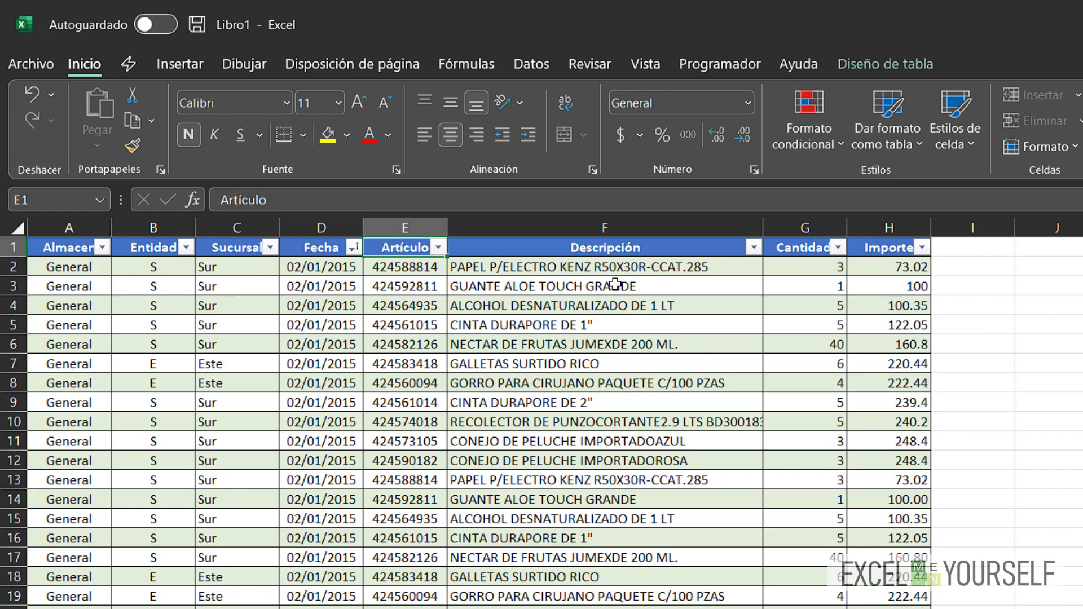
key("Down")
key("Up")
key("Right")
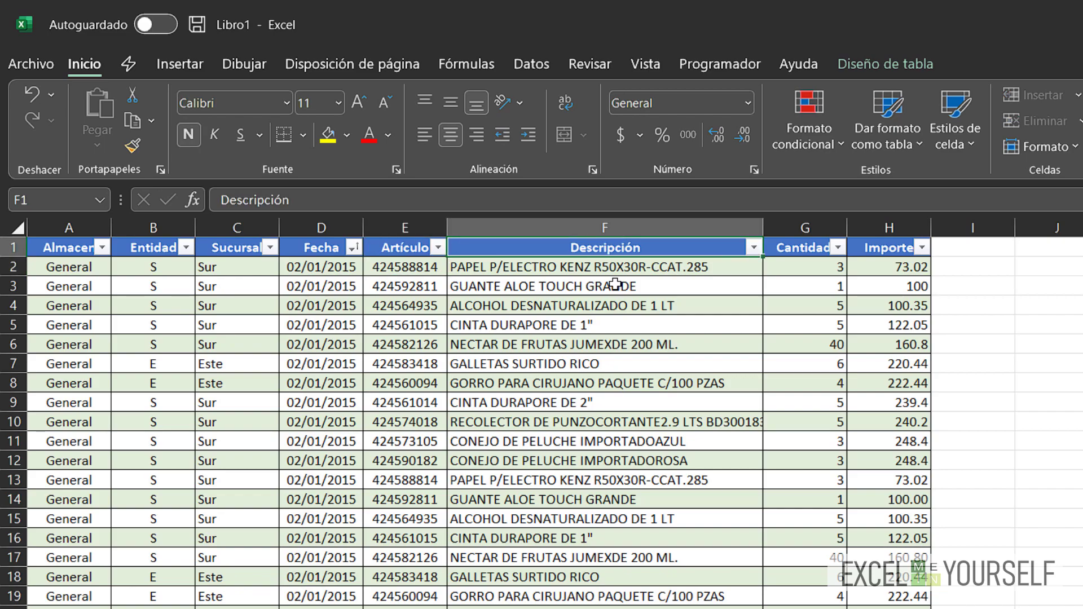
key("Right")
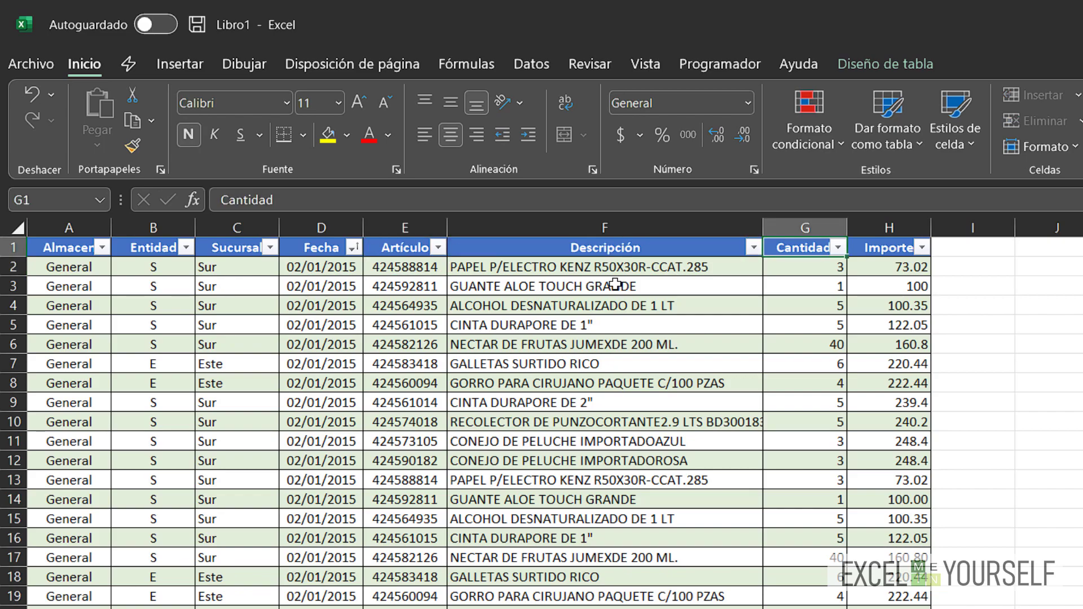
key("Right")
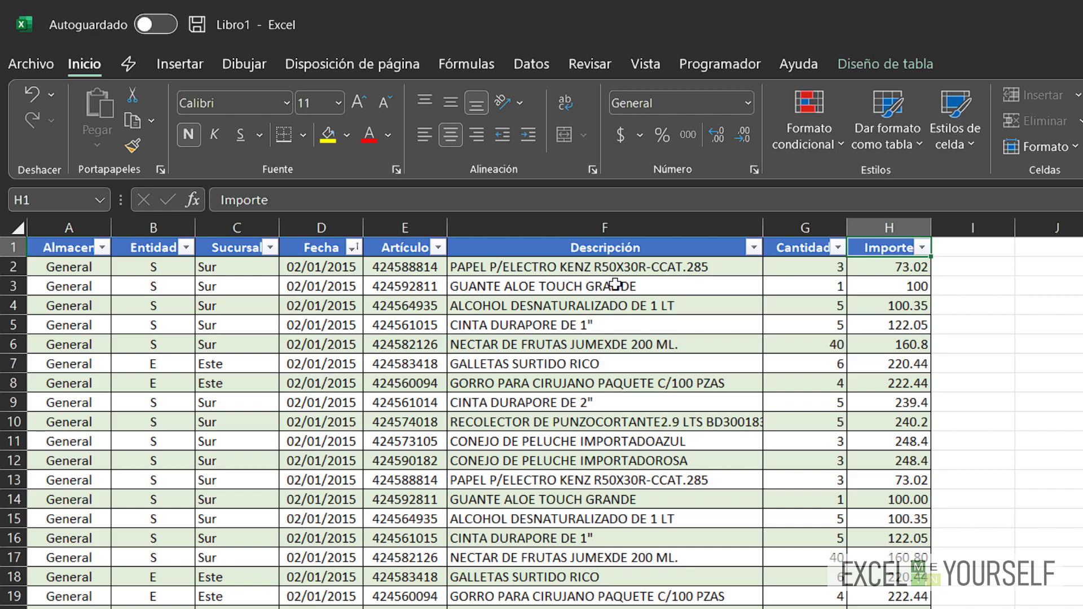
key("Home")
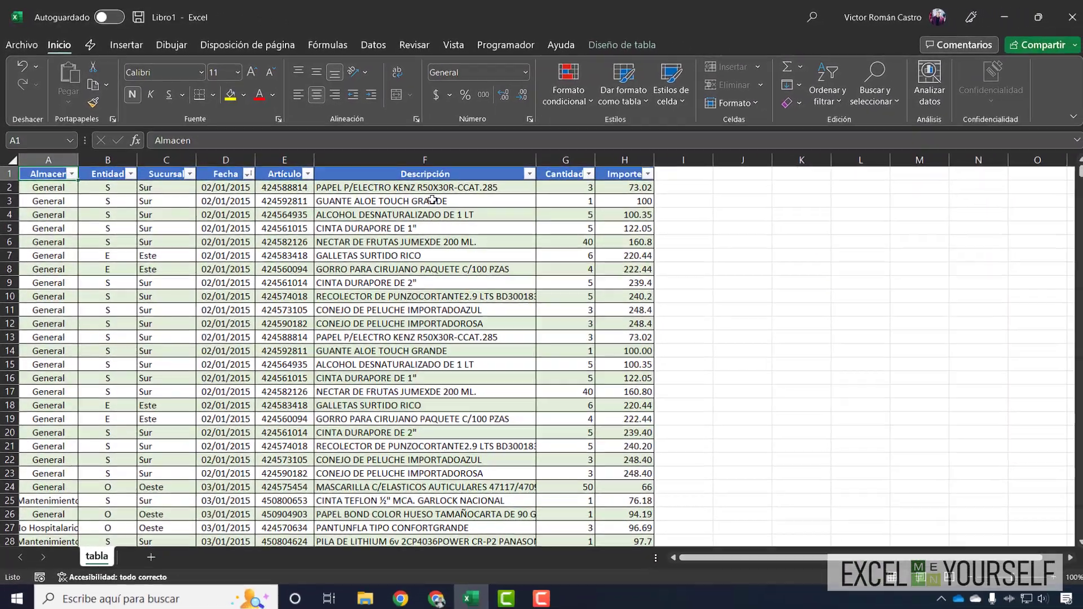
Select the whole sales table down to its last rows, copy it, and return to Power BI.
key("ctrl+a")
scroll(430, 198, "down", 9)
key("ctrl+shift+Down")
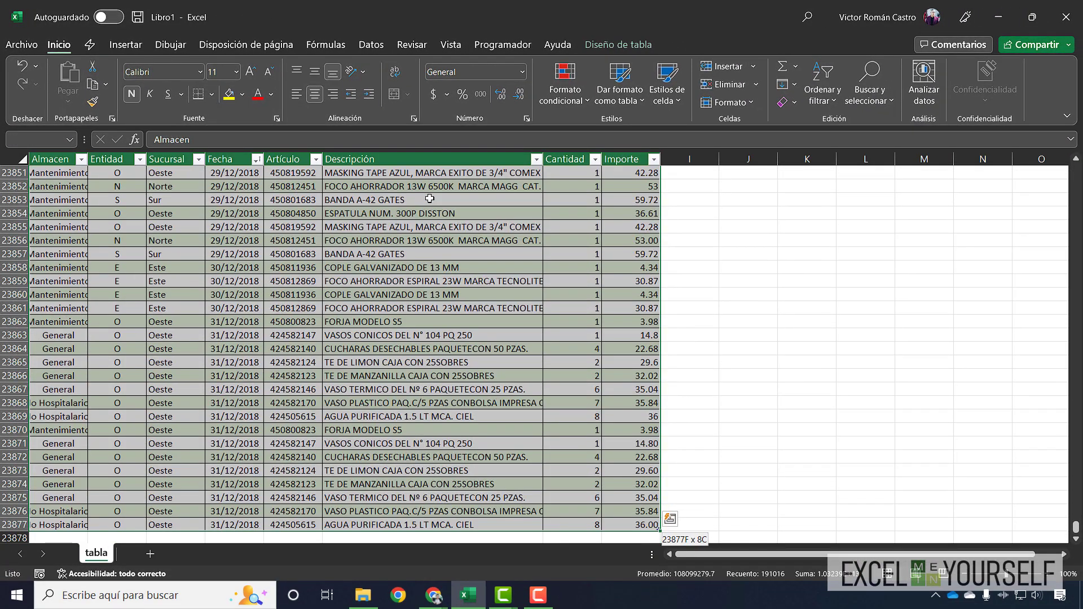
key("ctrl+c")
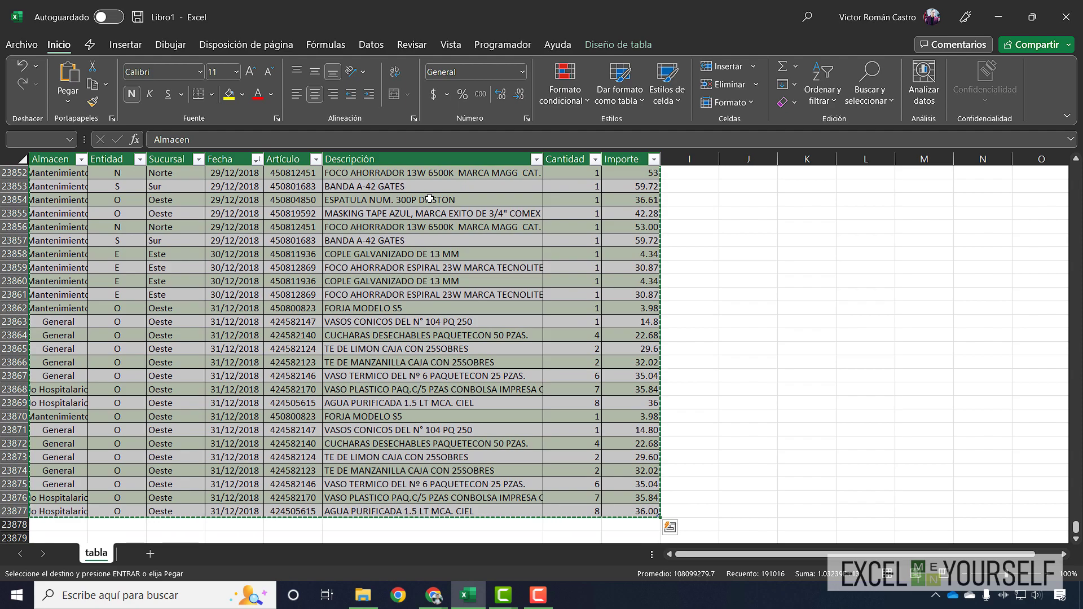
key("alt+Tab")
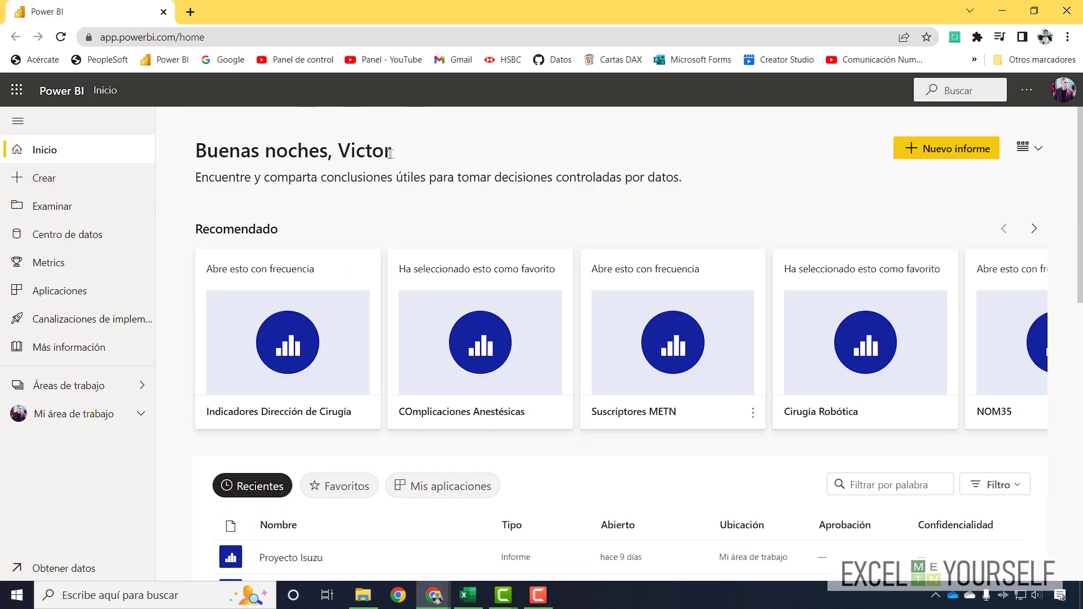
Start a new report in Power BI, then recopy the entire Excel sales table.
left_click(914, 154)
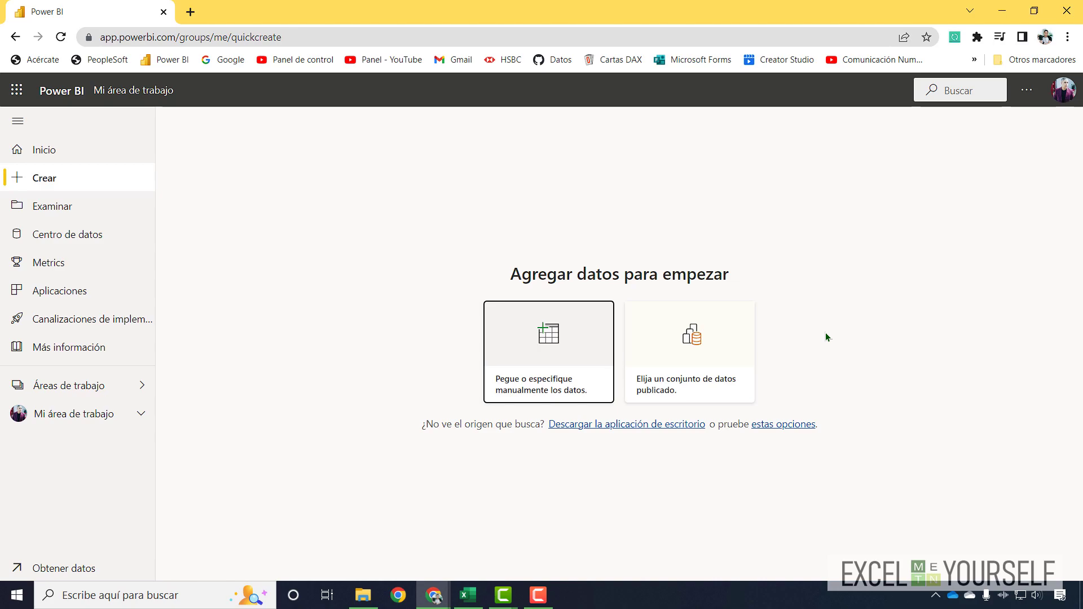
key("alt+Tab")
key("ctrl+a")
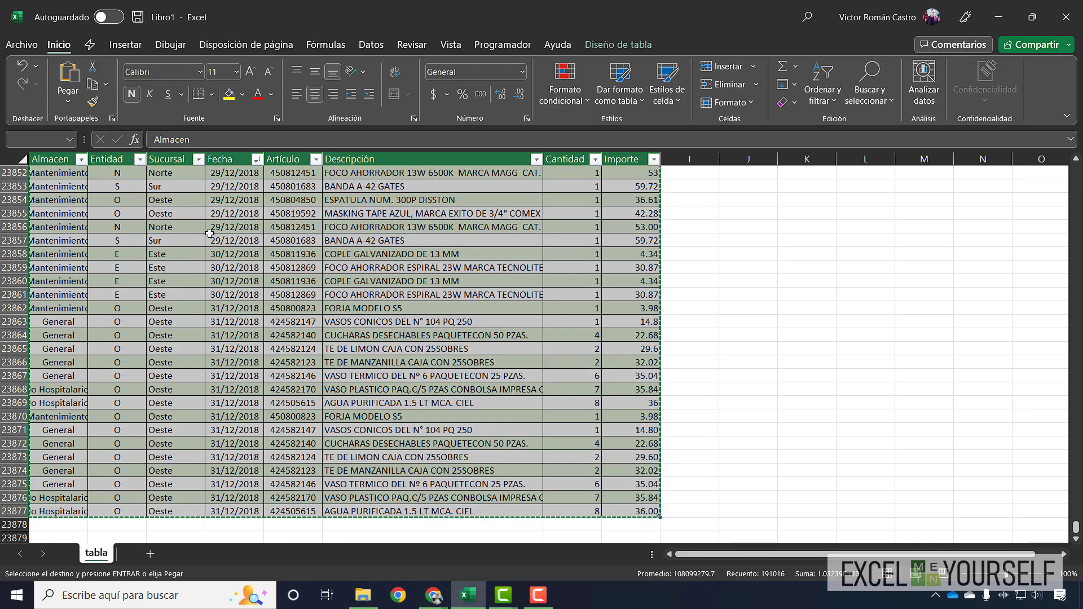
key("ctrl+c")
key("alt+Tab")
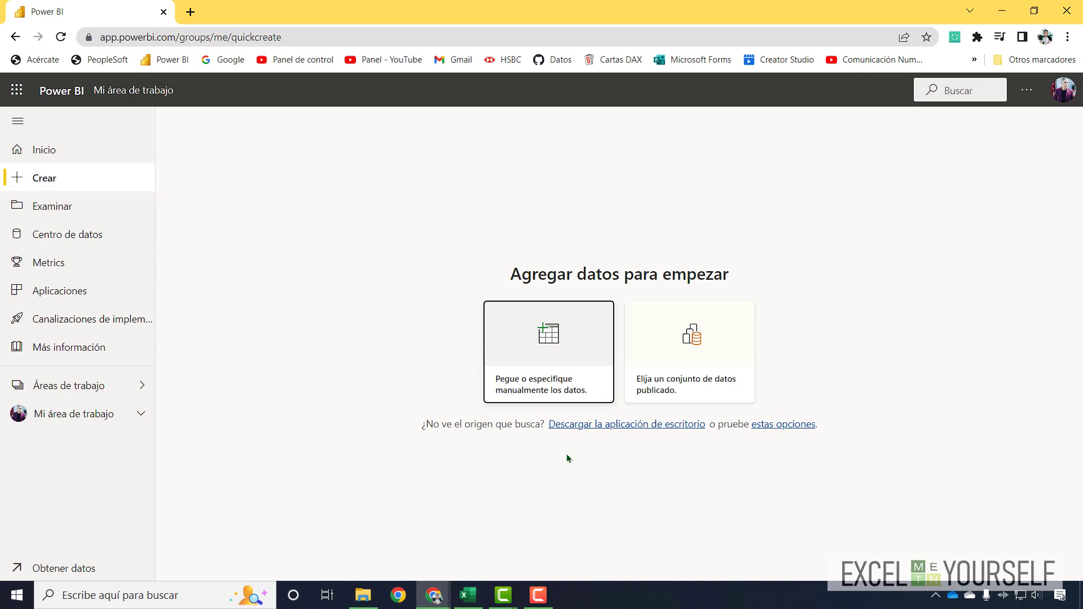
Choose 'Pegue o especifique manualmente los datos' and select the first cell under Columna 1.
left_click(560, 359)
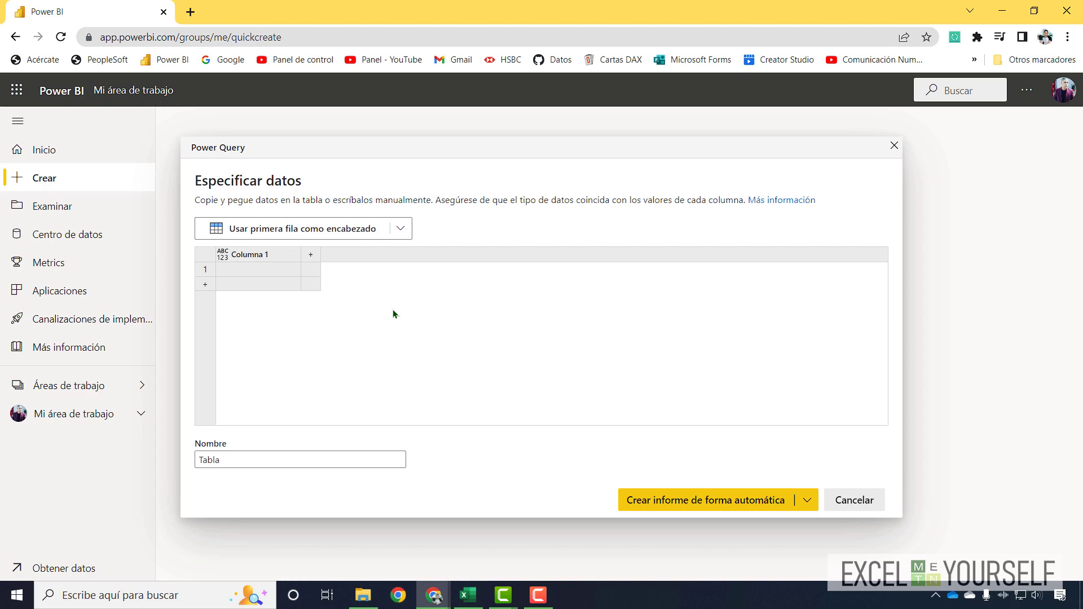
key("alt+Tab")
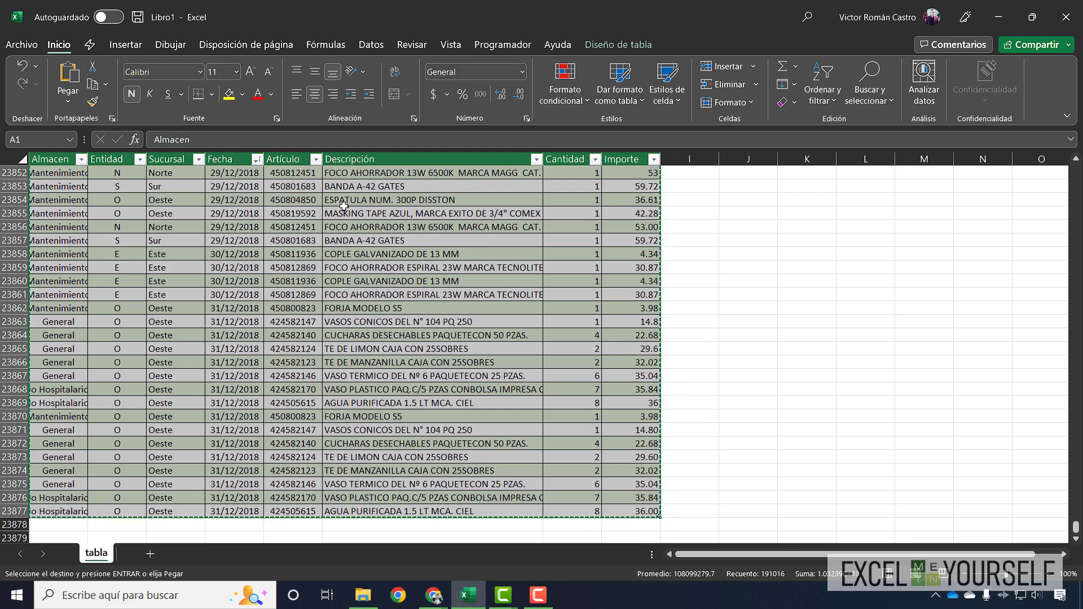
key("alt+Tab")
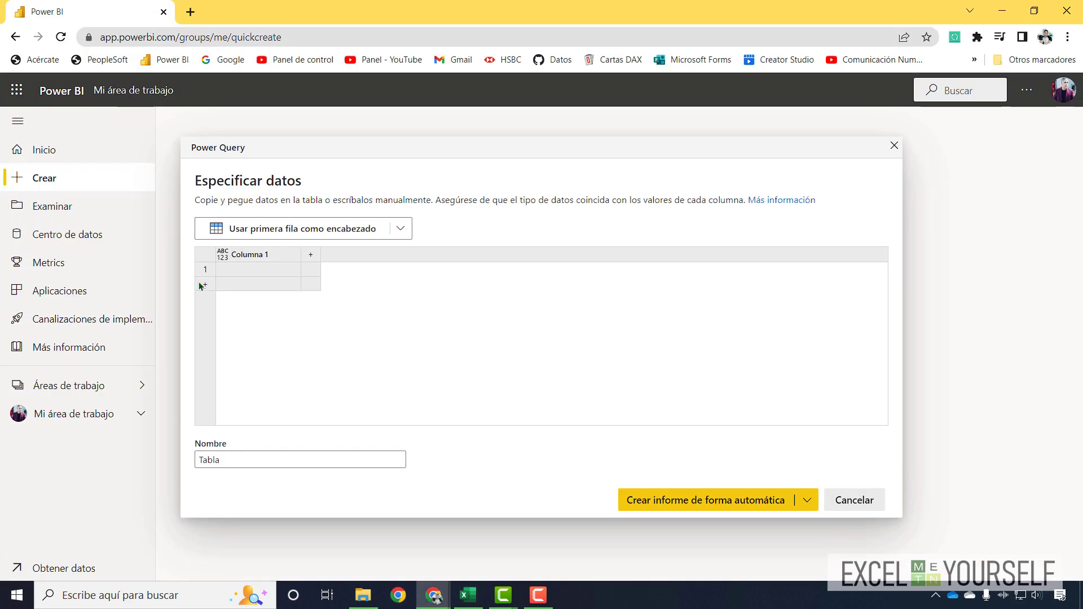
left_click(256, 270)
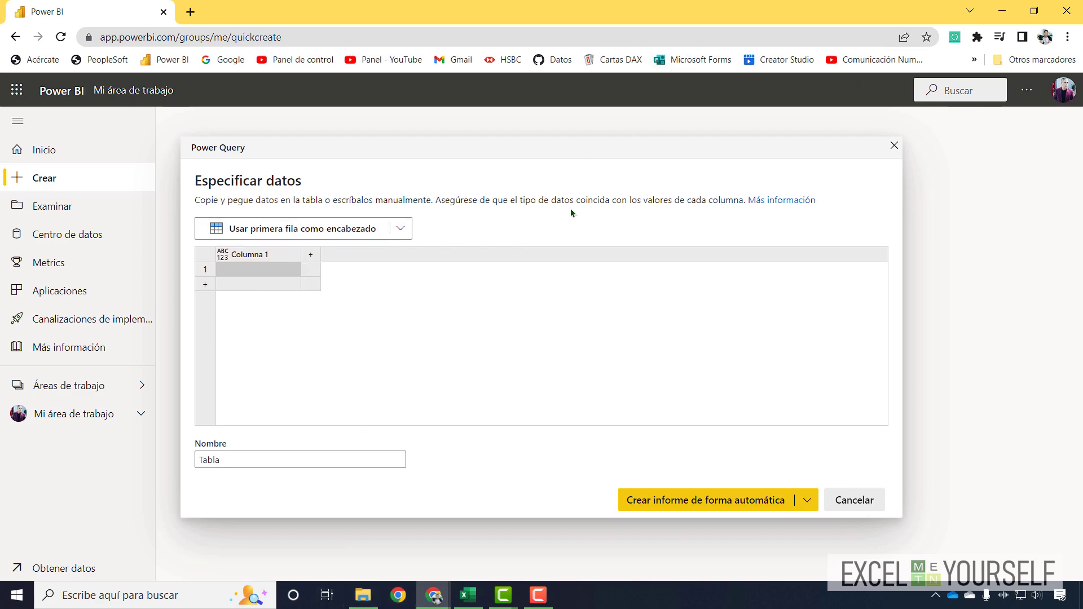
Paste the copied sales table into the Especificar datos grid, filling Columna 1–8.
key("ctrl+v")
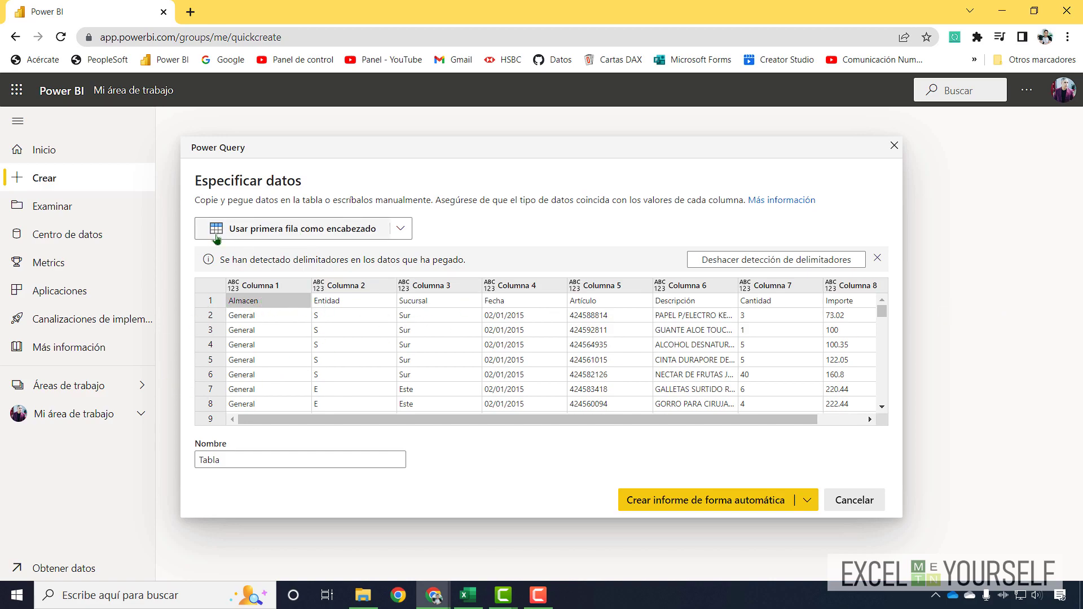
Use the first row as headers, scroll through the grid, and auto-create the report.
left_click(291, 228)
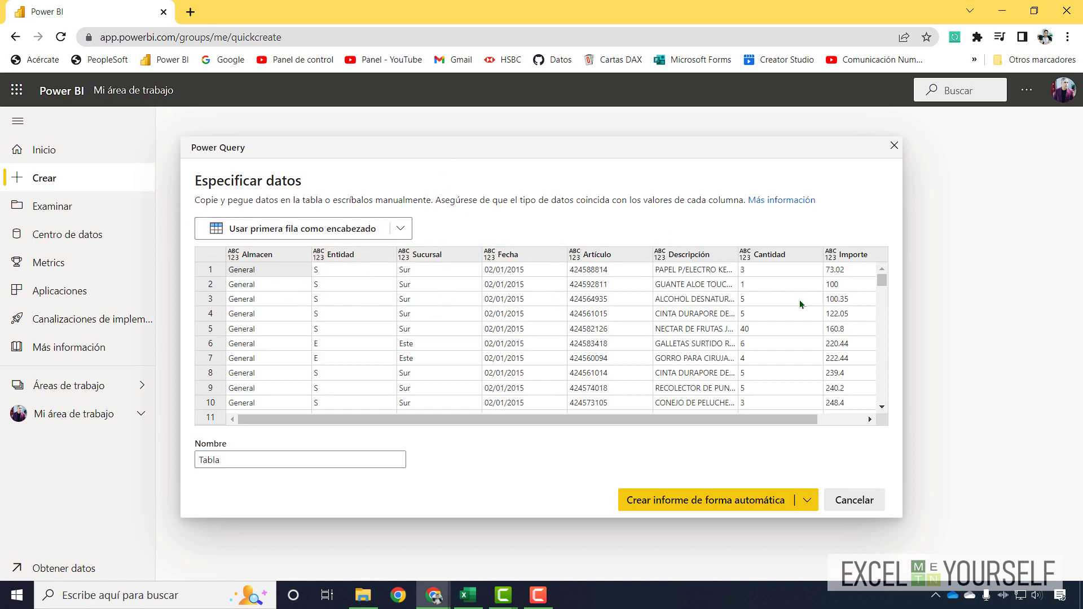
left_click_drag(683, 416, 900, 422)
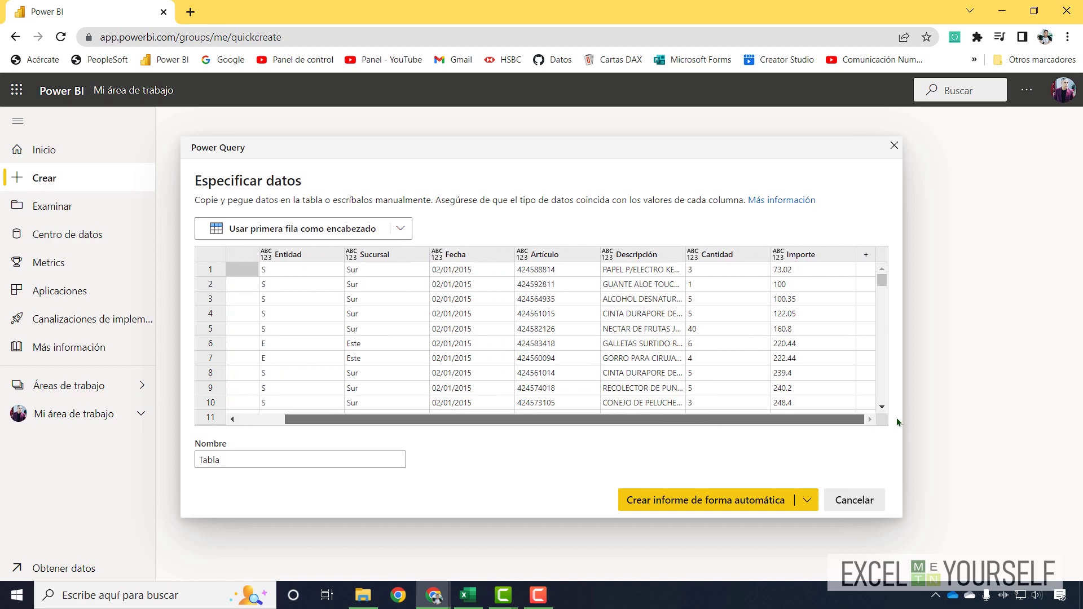
left_click_drag(884, 282, 878, 391)
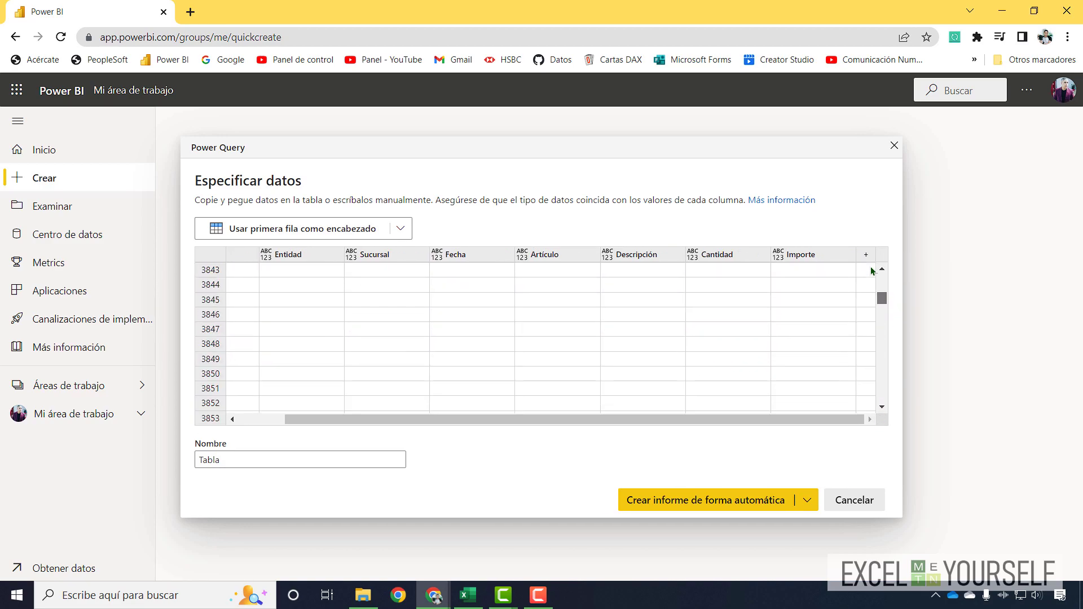
left_click_drag(878, 392, 882, 272)
left_click_drag(788, 420, 359, 472)
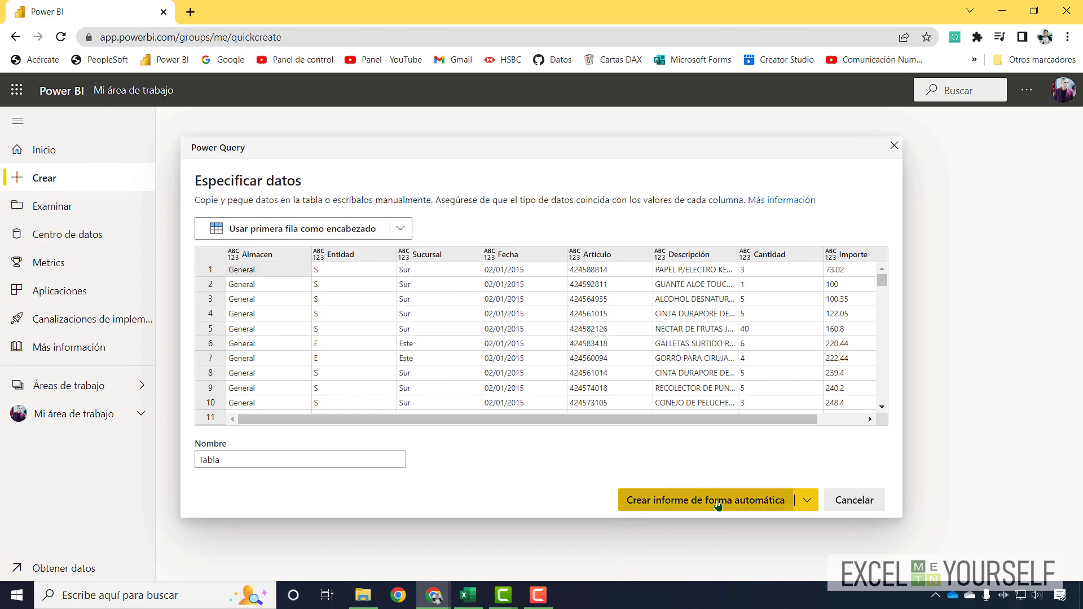
left_click(719, 501)
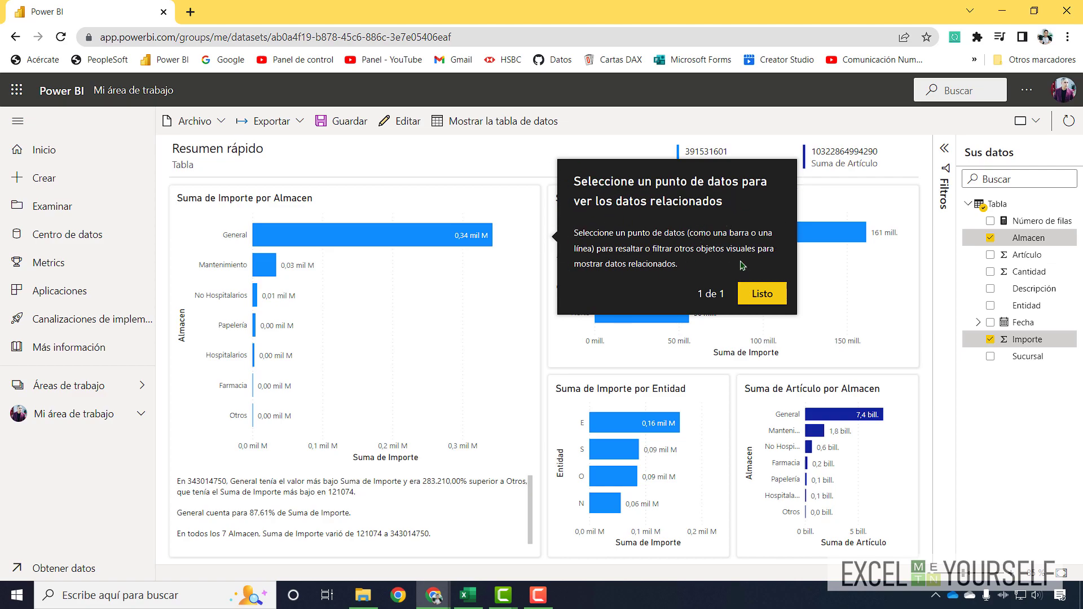
Dismiss the data point tip on the generated Resumen rápido report.
left_click(762, 293)
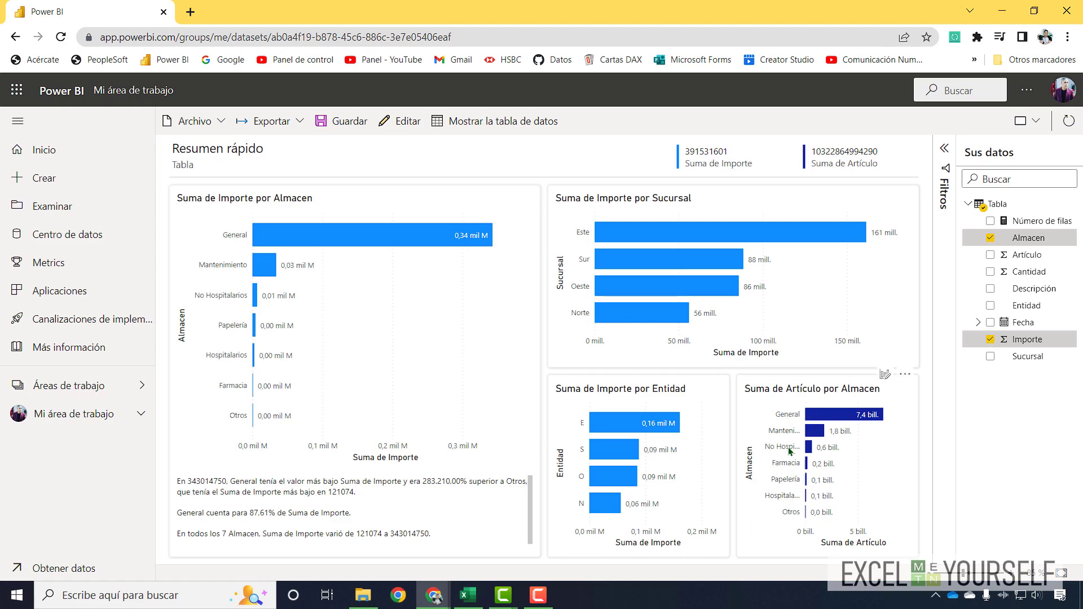
Change the Suma de Importe por Almacen visual to a clustered column chart via Personalizar.
mouse_move(354, 371)
mouse_move(355, 339)
left_click(525, 191)
left_click(476, 202)
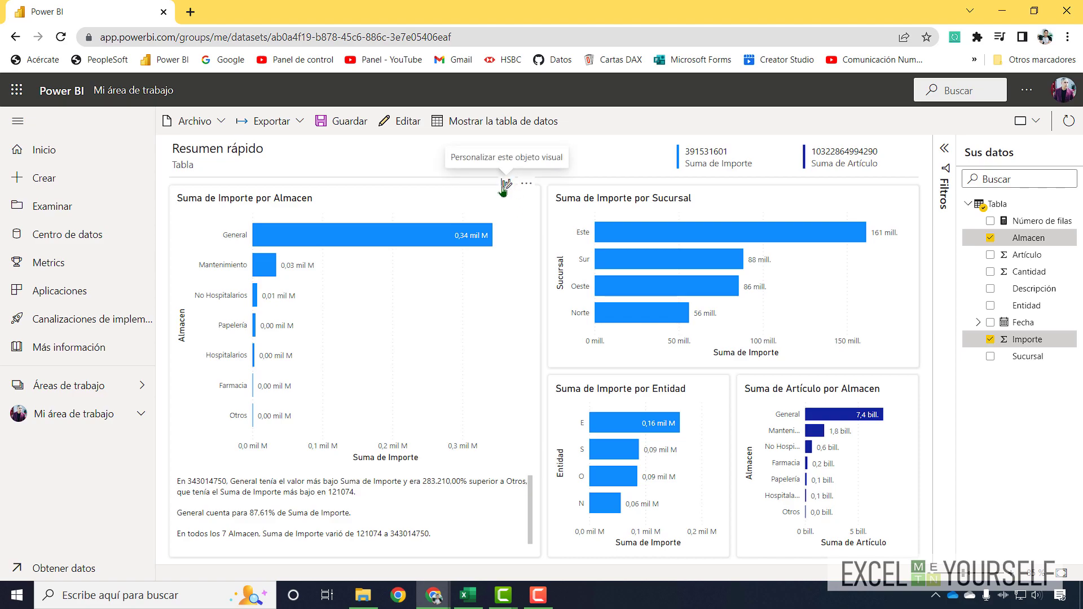
left_click(503, 186)
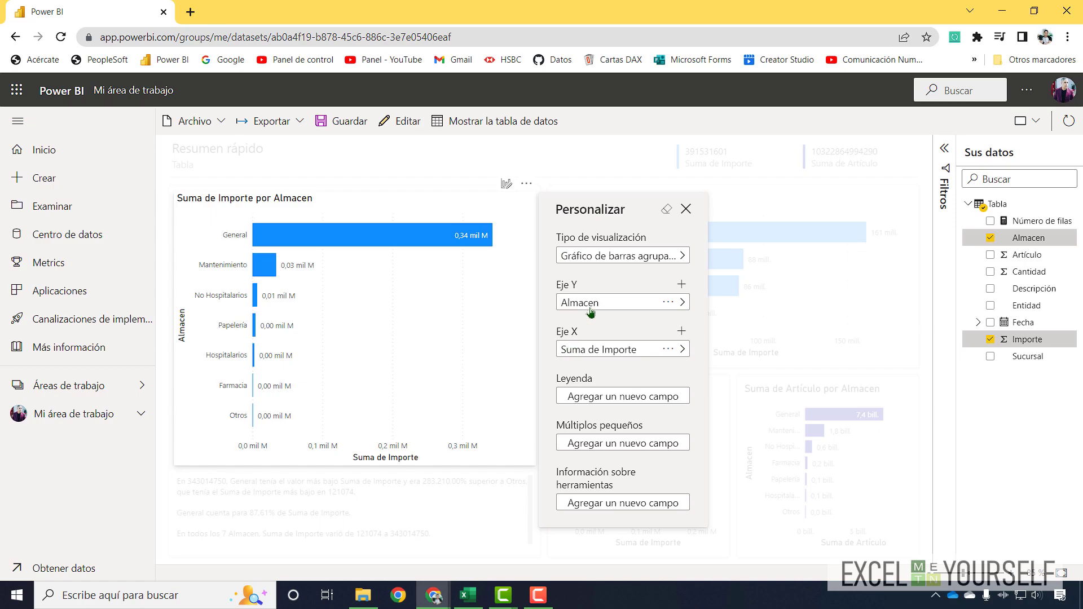
left_click(655, 354)
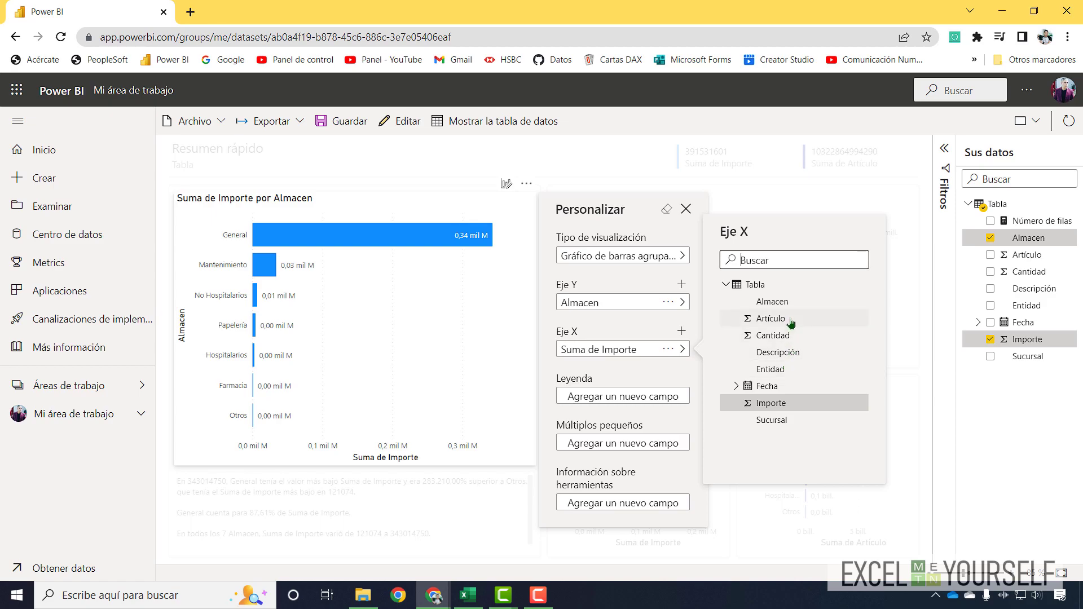
left_click(687, 210)
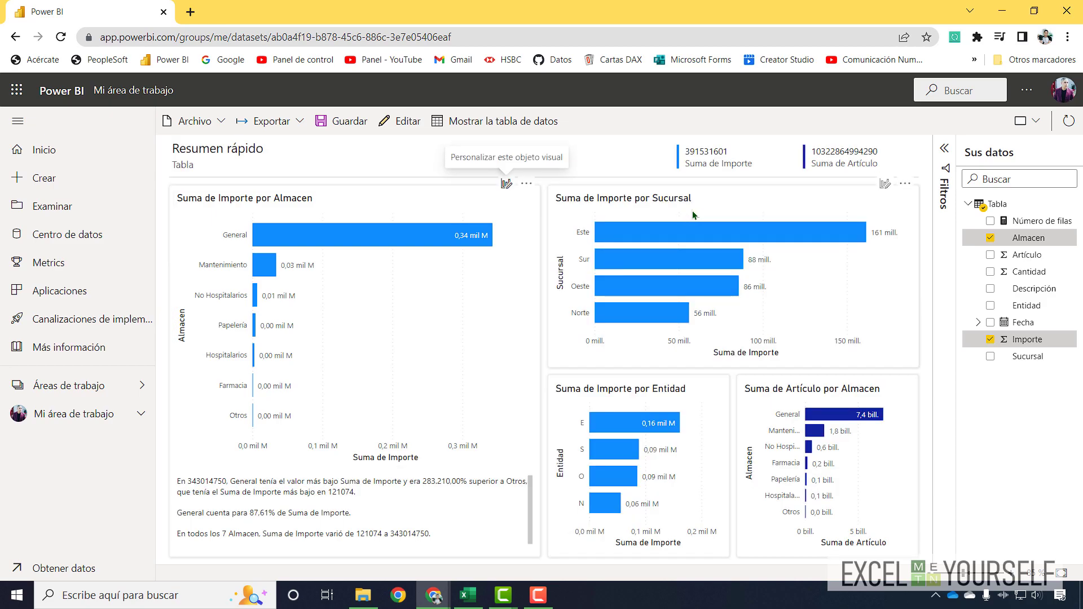
left_click(506, 187)
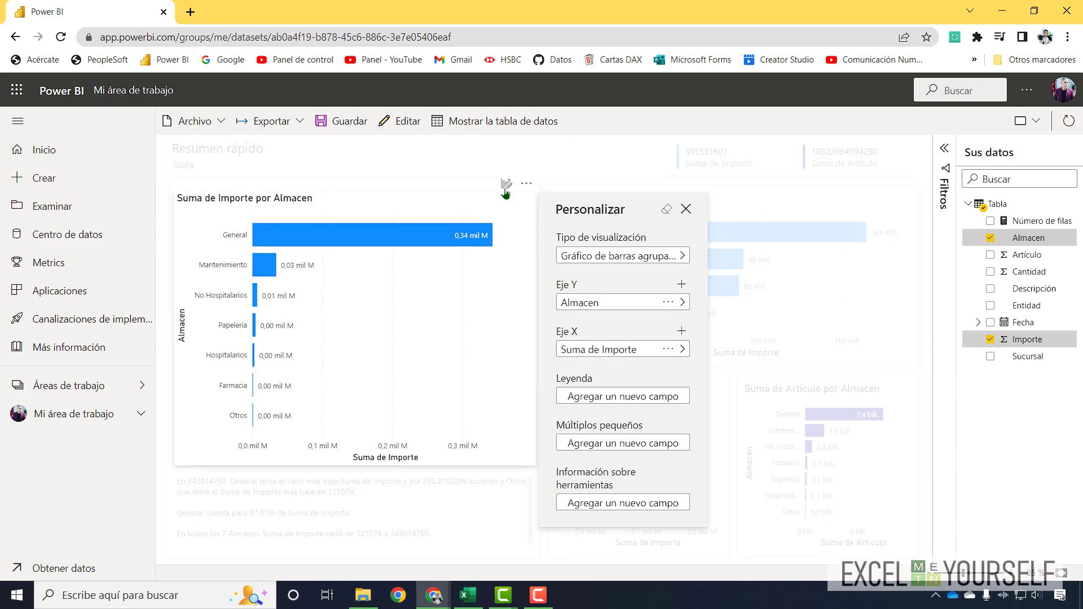
left_click(684, 209)
left_click(506, 185)
left_click(617, 258)
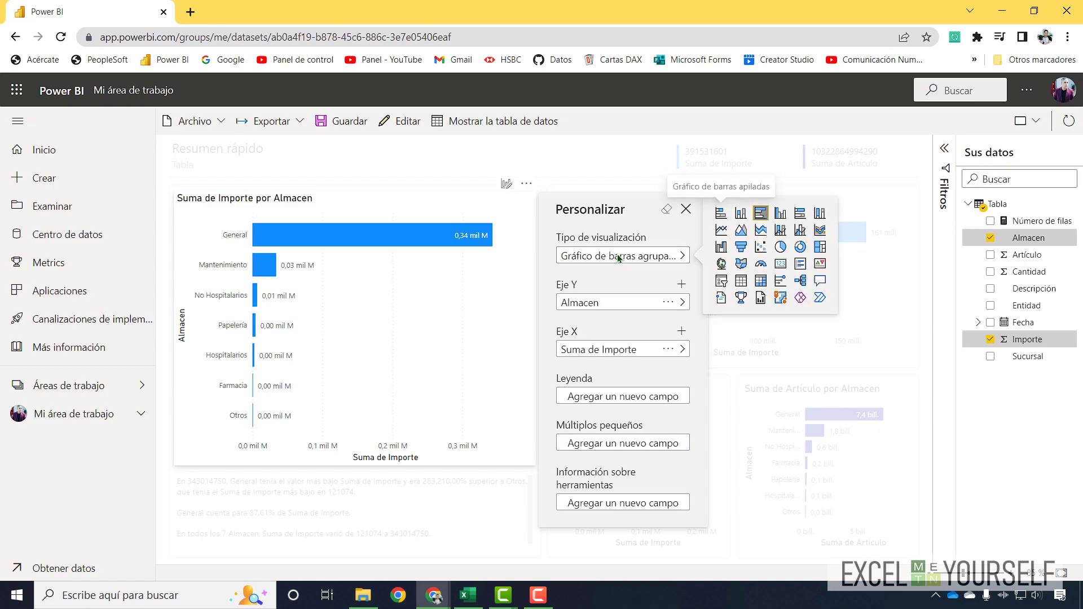
left_click(782, 218)
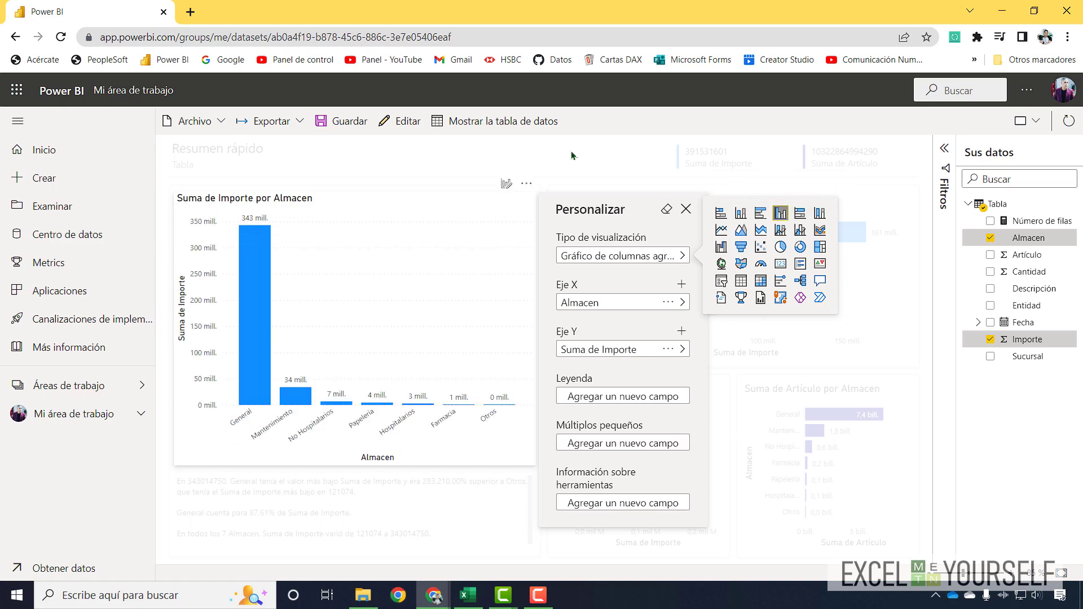
left_click(569, 169)
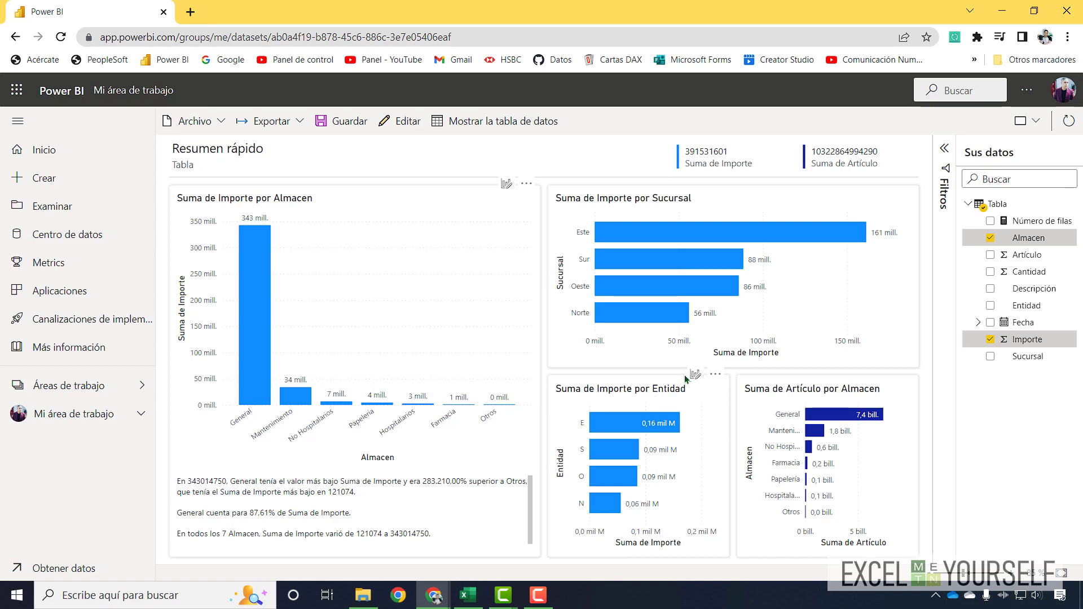
Switch the Suma de Importe por Entidad visual to a Gráfico circular (pie chart).
left_click(693, 376)
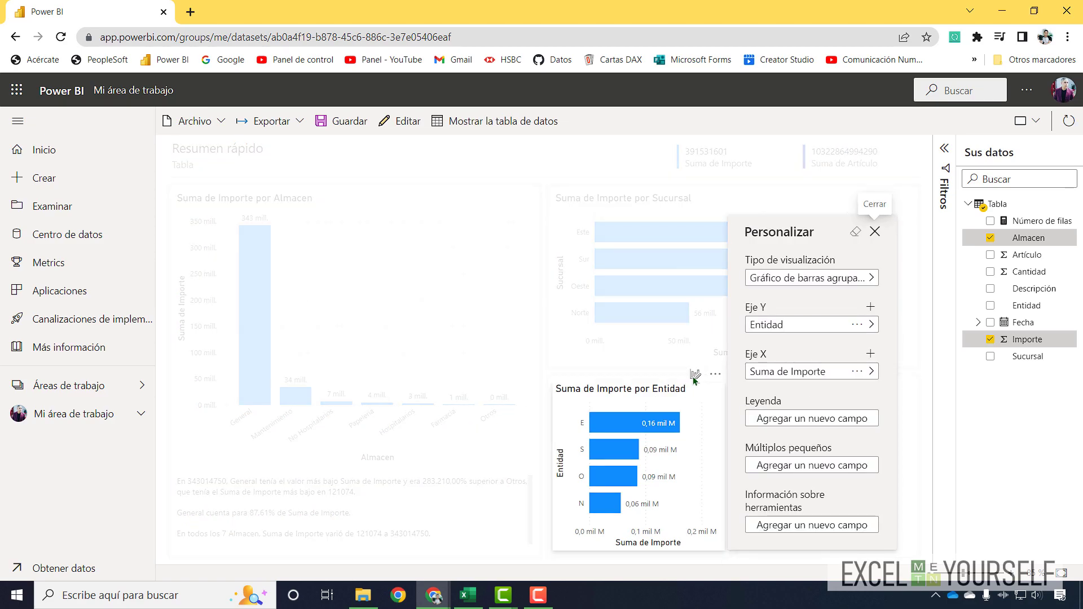
left_click(867, 280)
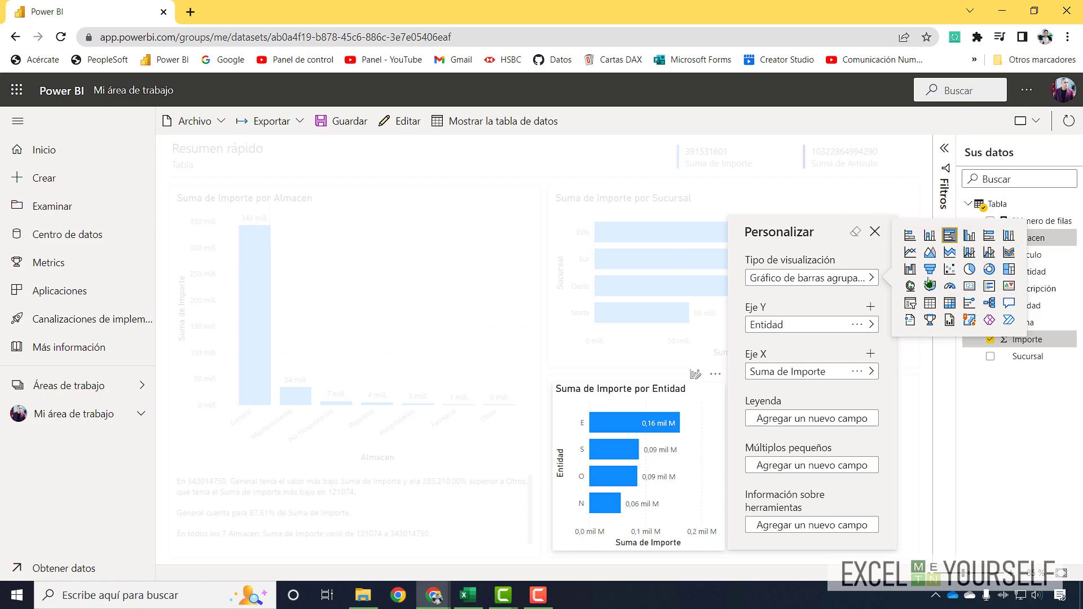
left_click(969, 269)
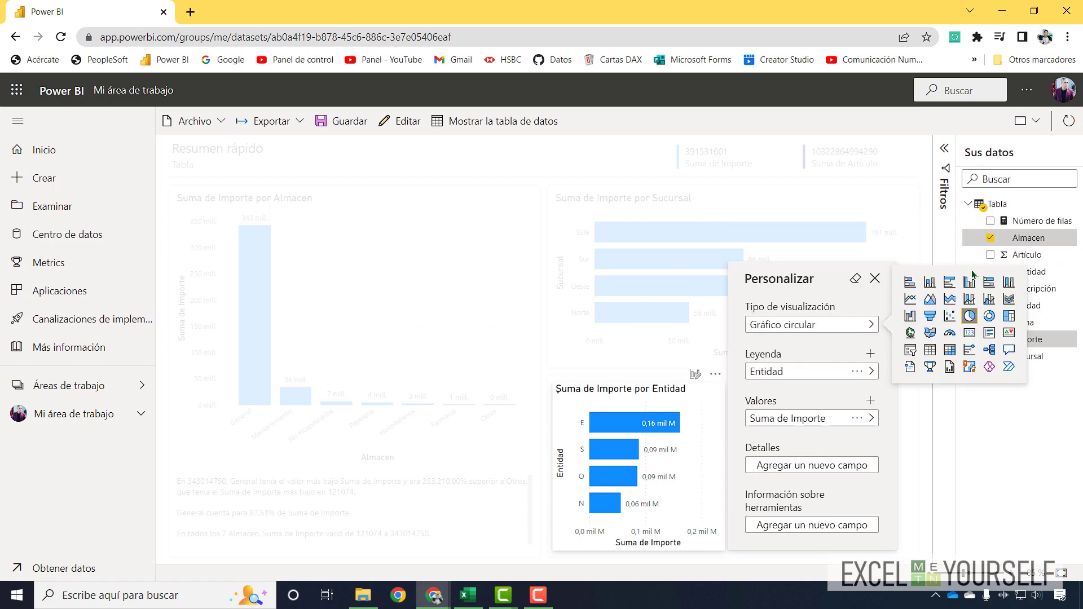
left_click(874, 279)
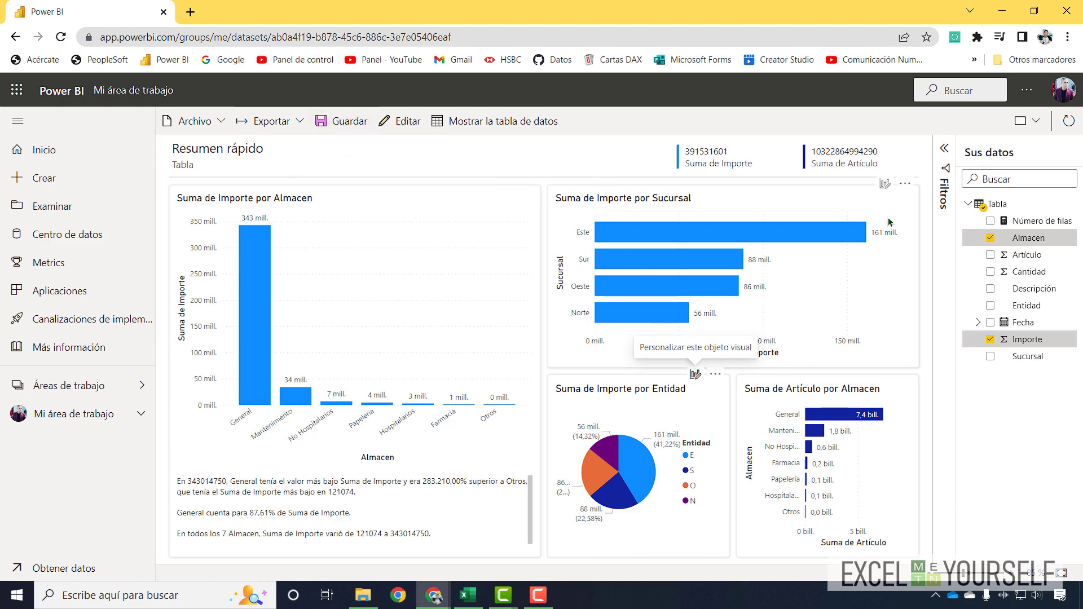
Save the report as 'Entidades' in Mi área de trabajo and dismiss the confirmation.
left_click(345, 121)
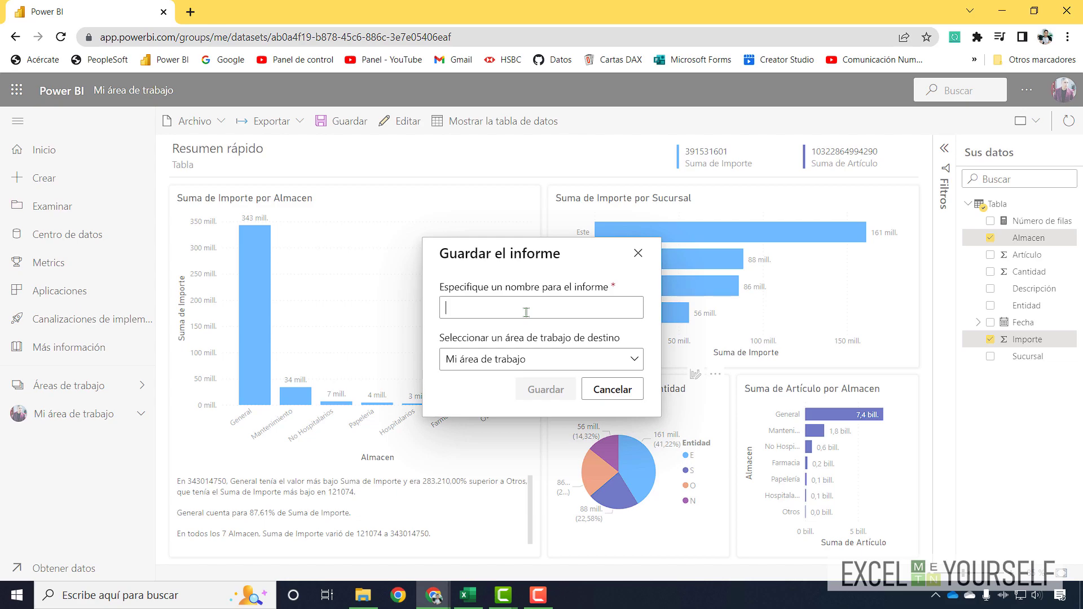
type("Entidades")
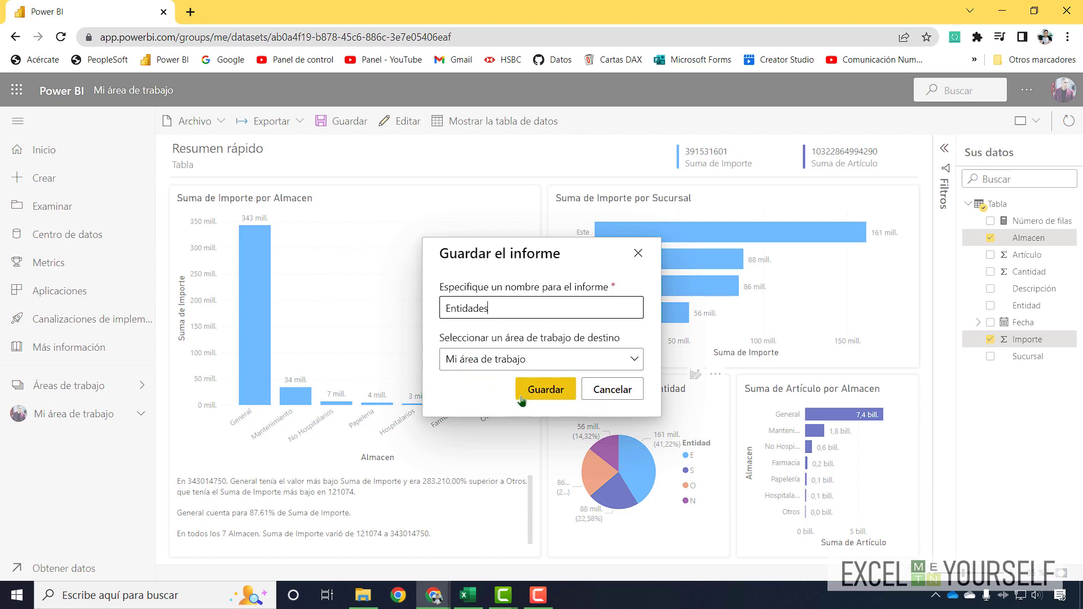
left_click(550, 391)
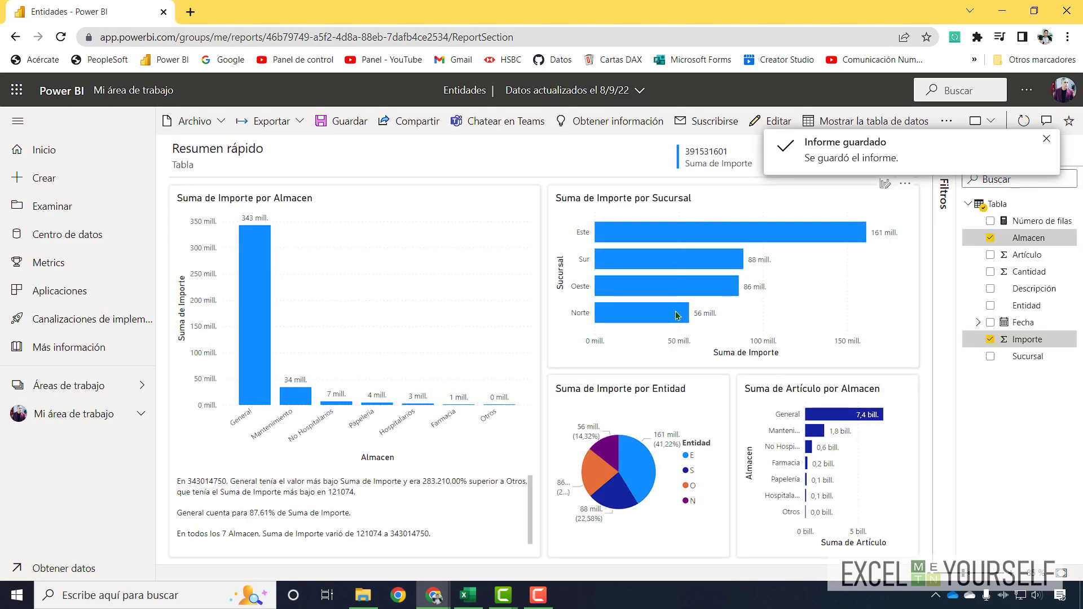
left_click(1046, 140)
Head to Mi área de trabajo, saving the report's pending changes on the way.
left_click(937, 149)
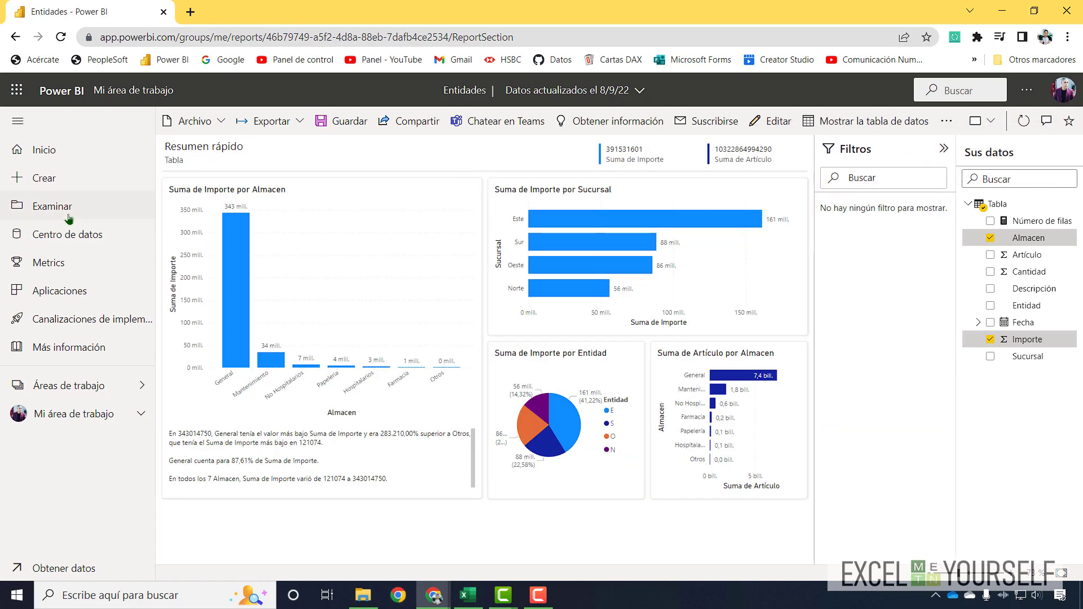
left_click(85, 416)
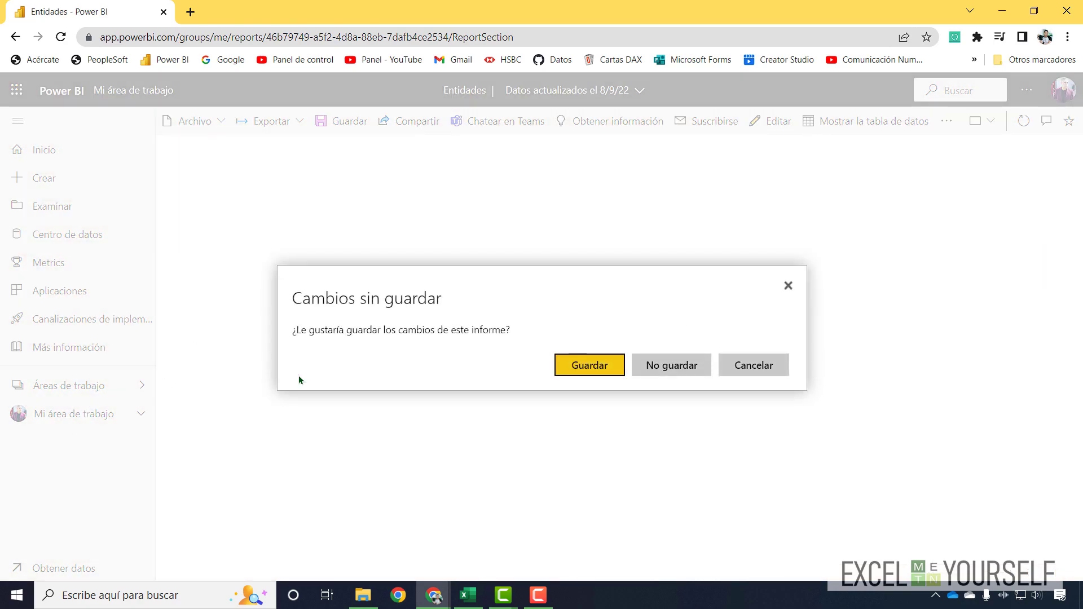
left_click(591, 368)
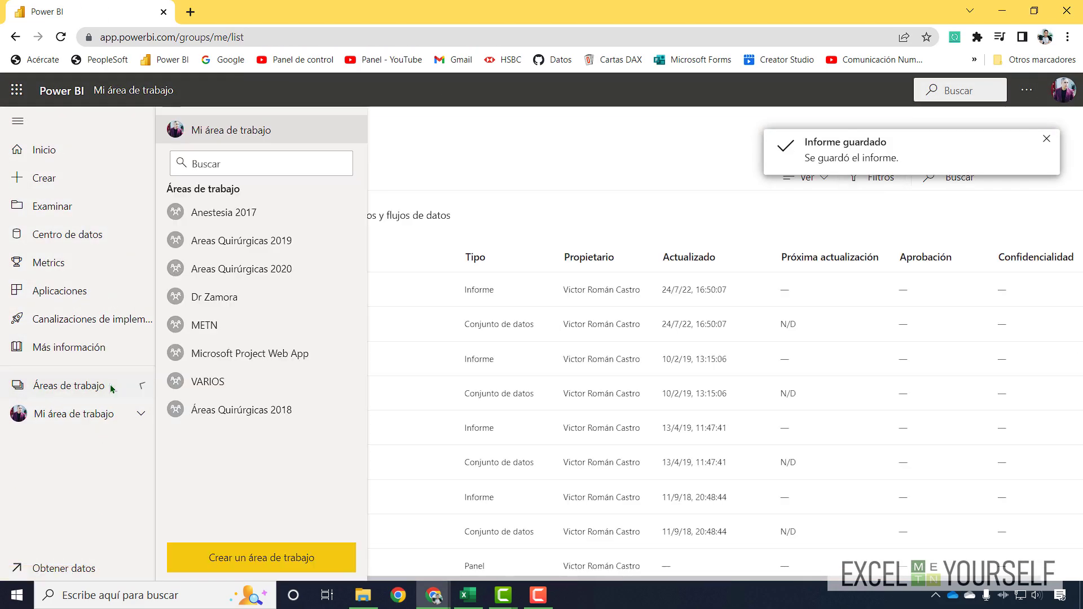
Find the Entidades report in the Mi área de trabajo list and reopen it.
left_click(111, 389)
left_click(236, 136)
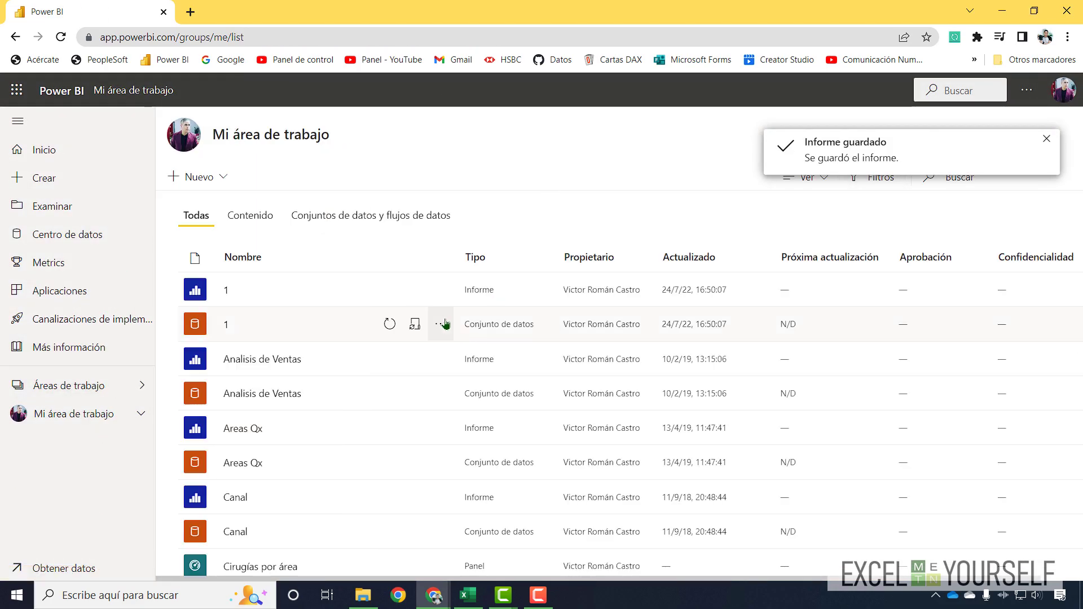
scroll(440, 320, "down", 4)
scroll(429, 339, "down", 4)
scroll(425, 345, "up", 4)
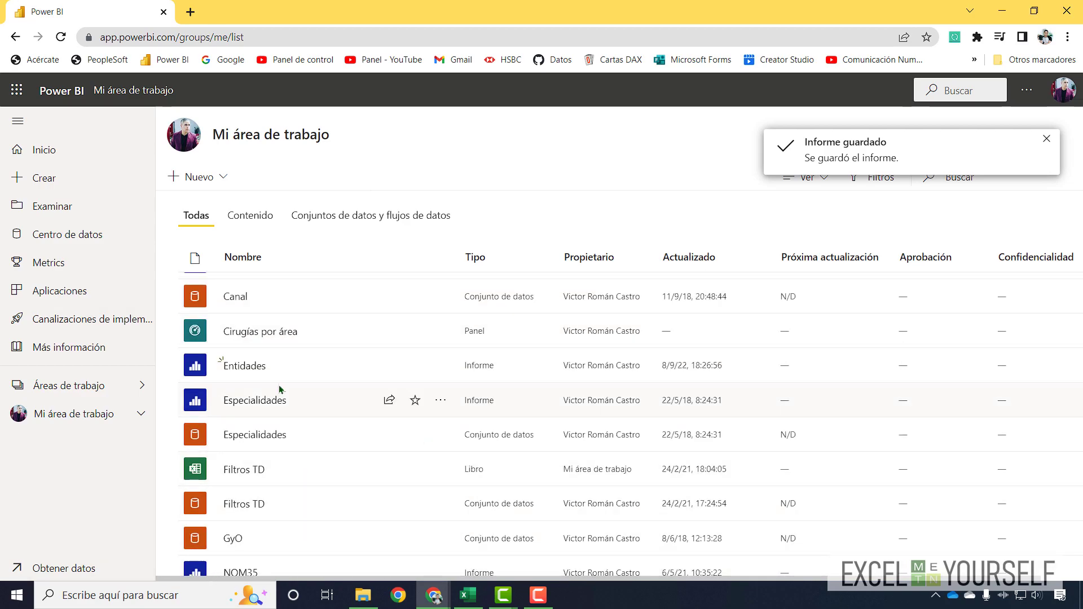
left_click(245, 366)
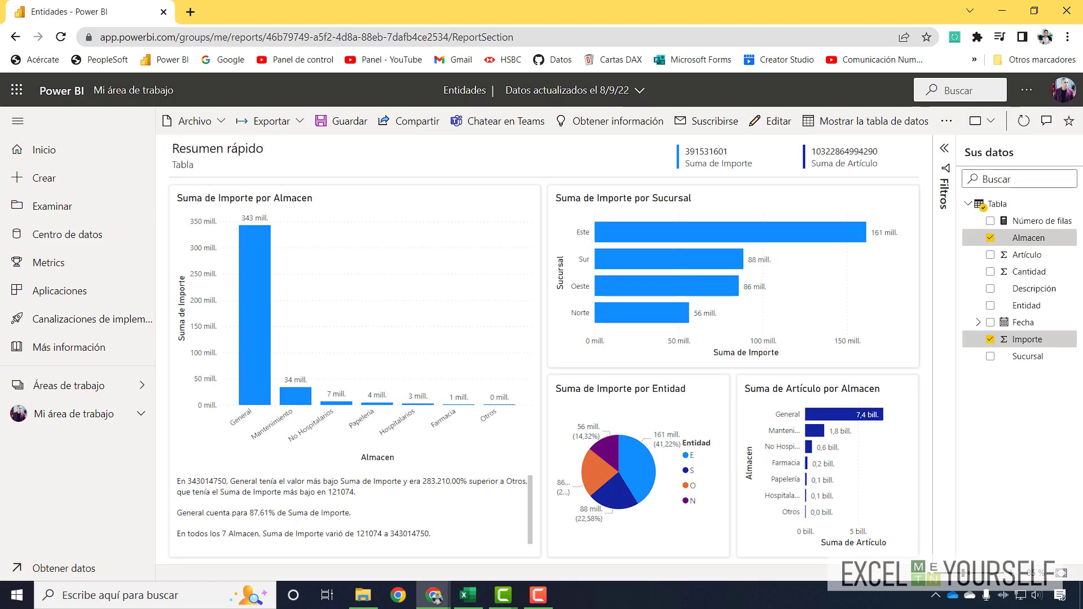
Show the Entidades report full screen, expand and collapse the filters pane, then exit full screen.
left_click(987, 122)
left_click(903, 145)
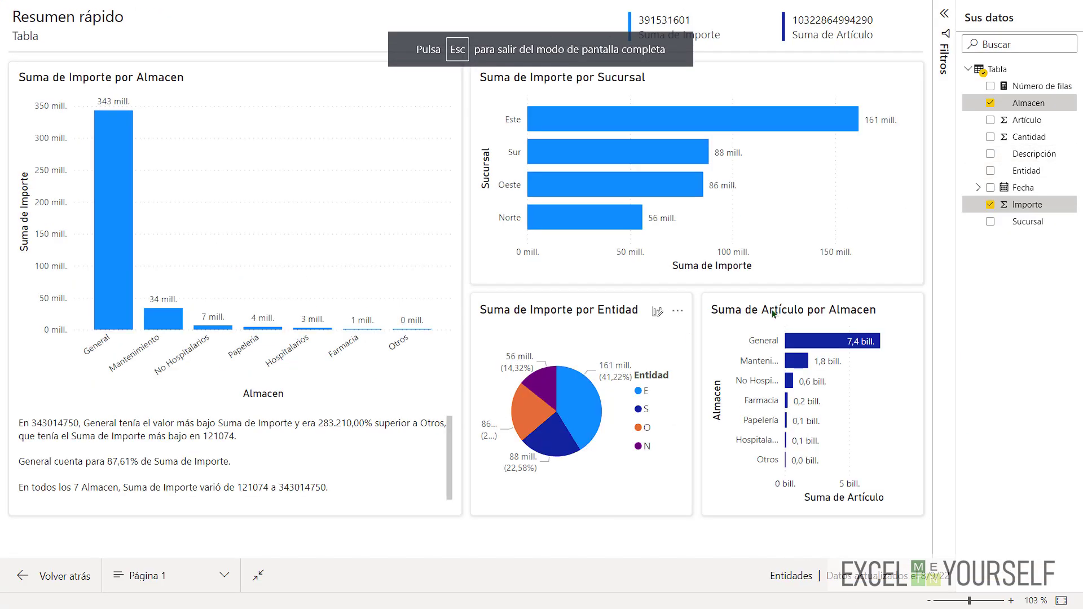
left_click(947, 19)
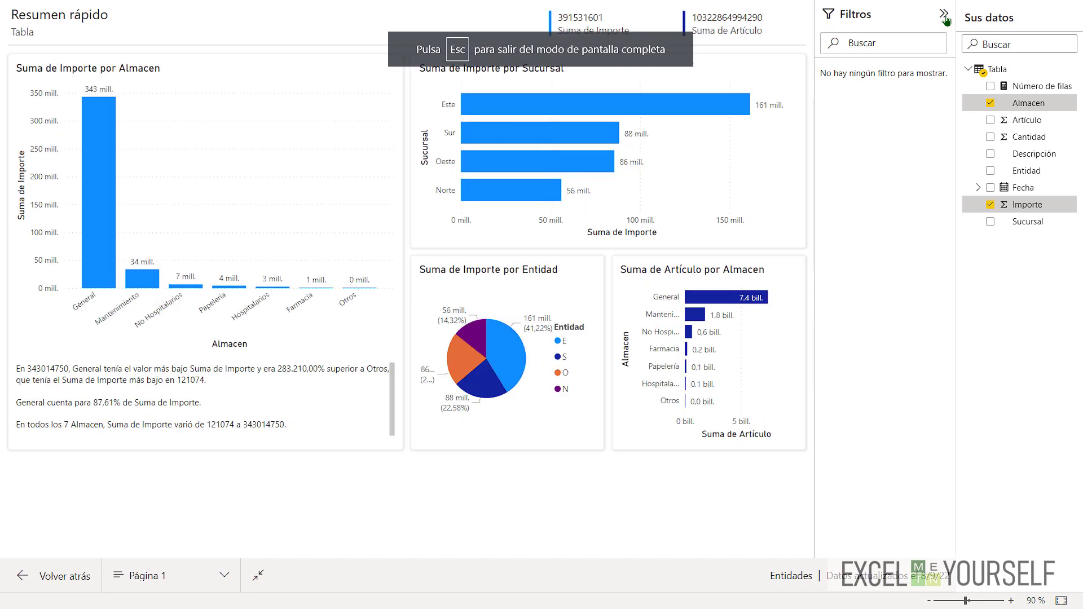
left_click(945, 16)
key("Escape")
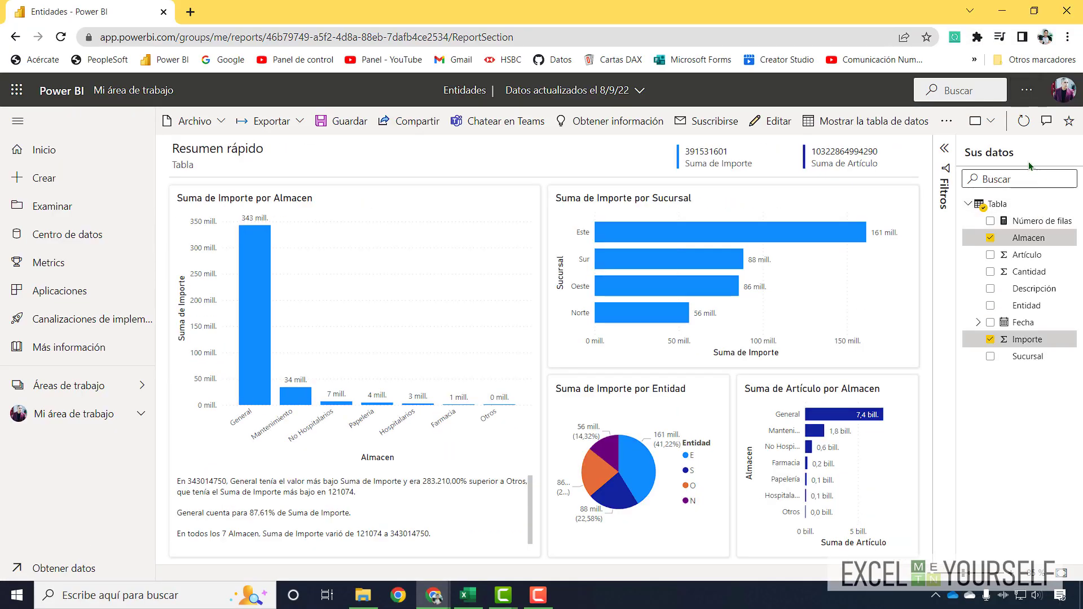
In full screen, cross-filter by General, Sur and Este, ending filtered to the General warehouse.
left_click(987, 121)
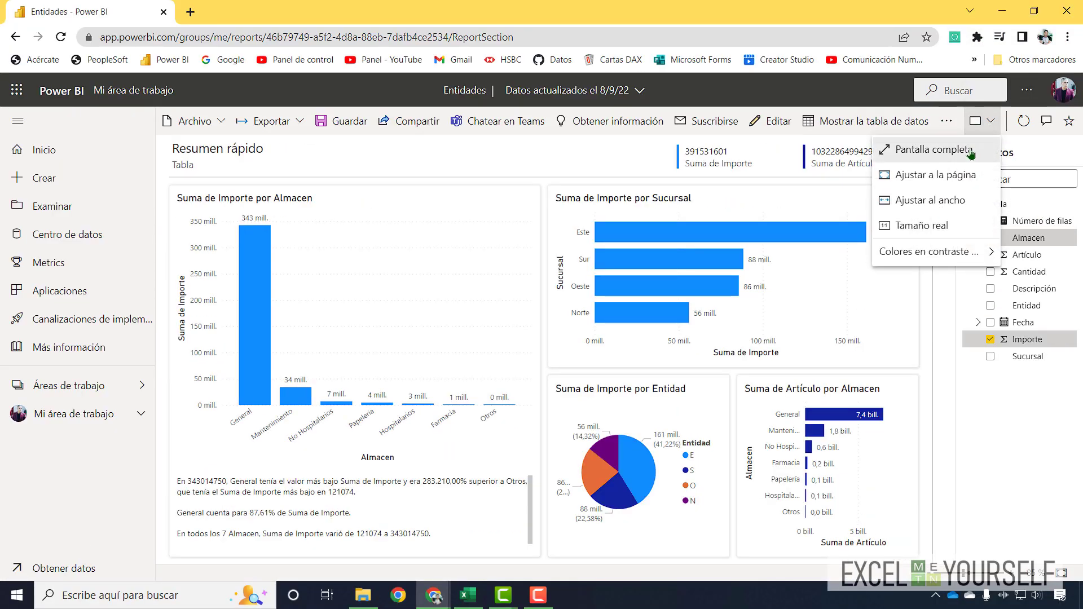
left_click(971, 152)
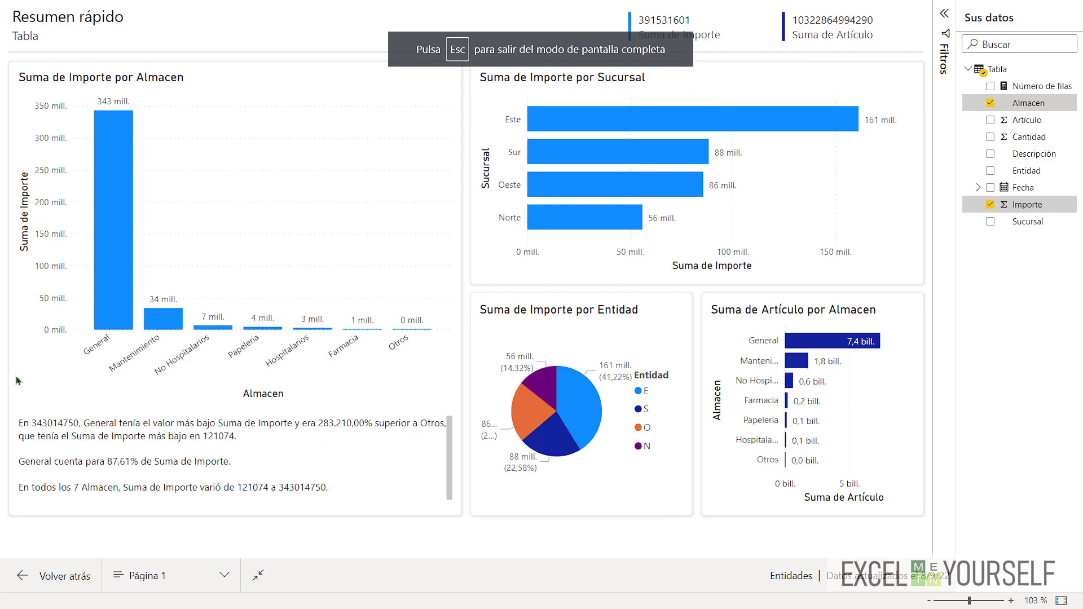
left_click(125, 204)
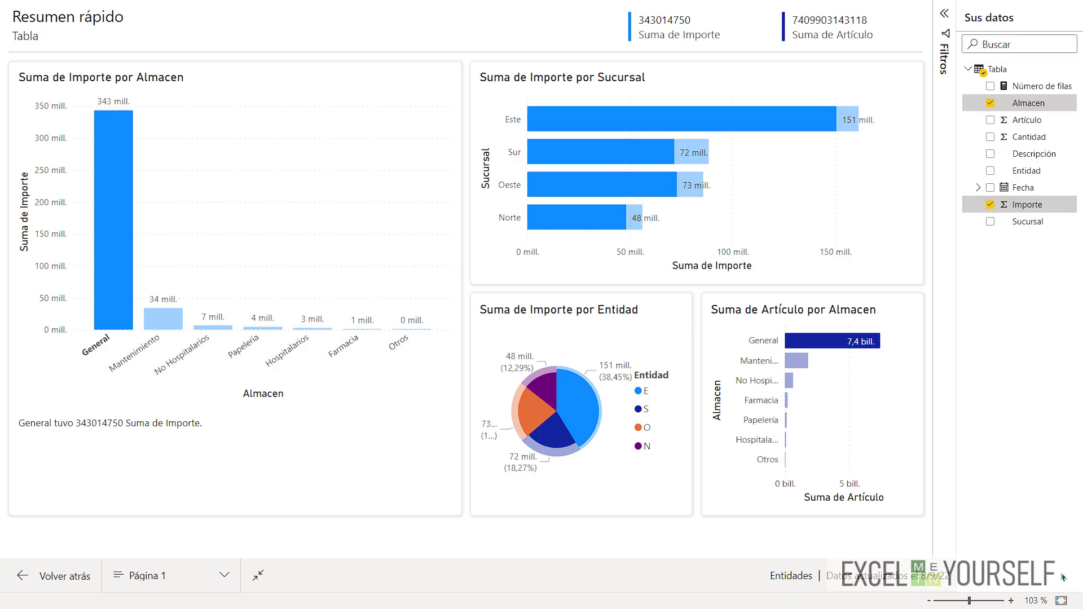
mouse_move(697, 171)
left_click(575, 174)
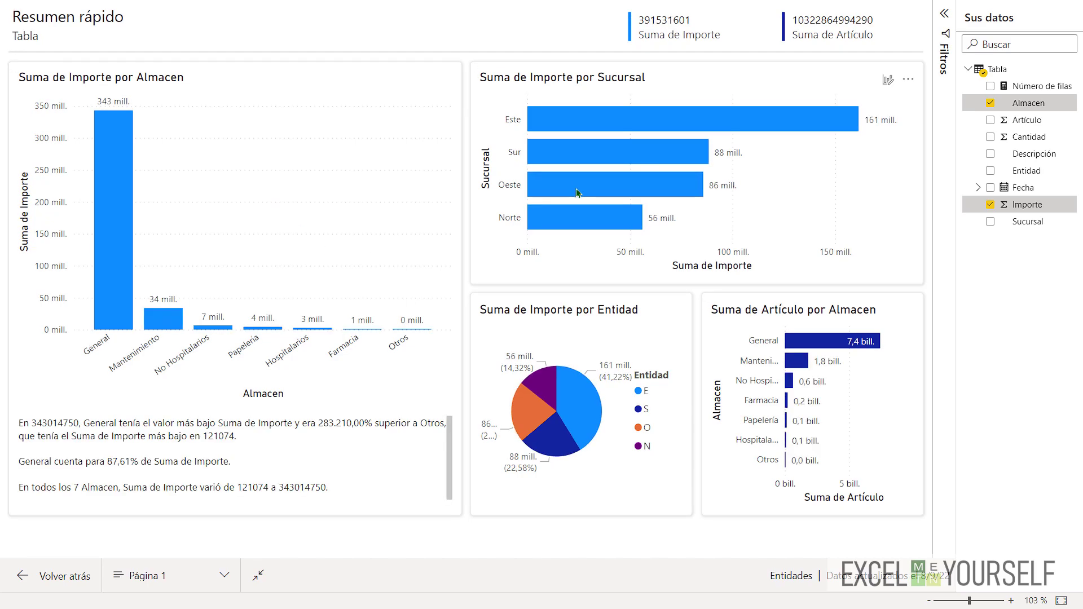
left_click(598, 158)
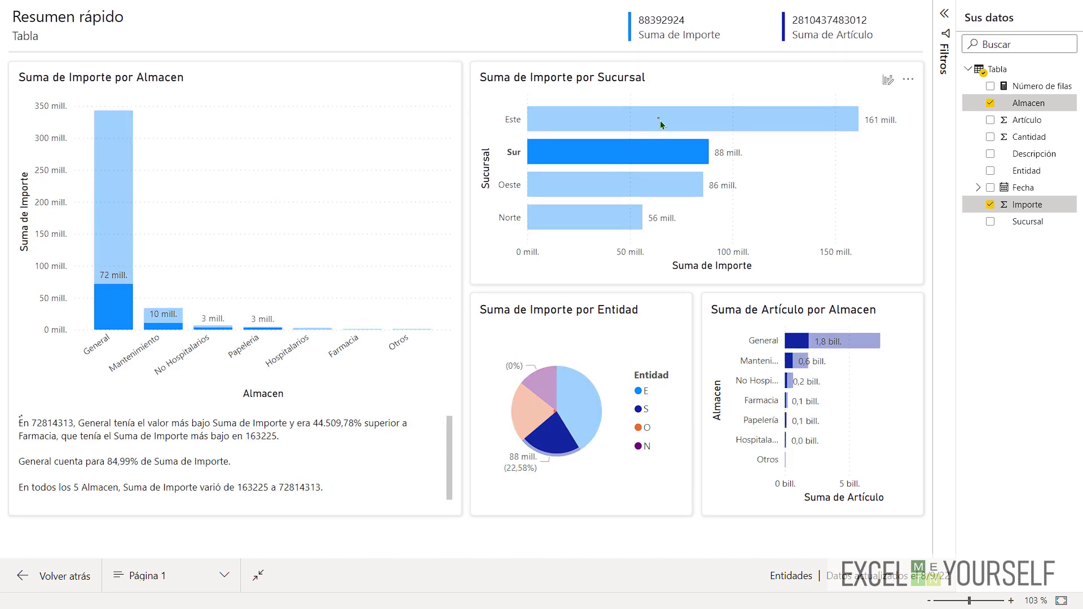
left_click(662, 124)
left_click(834, 343)
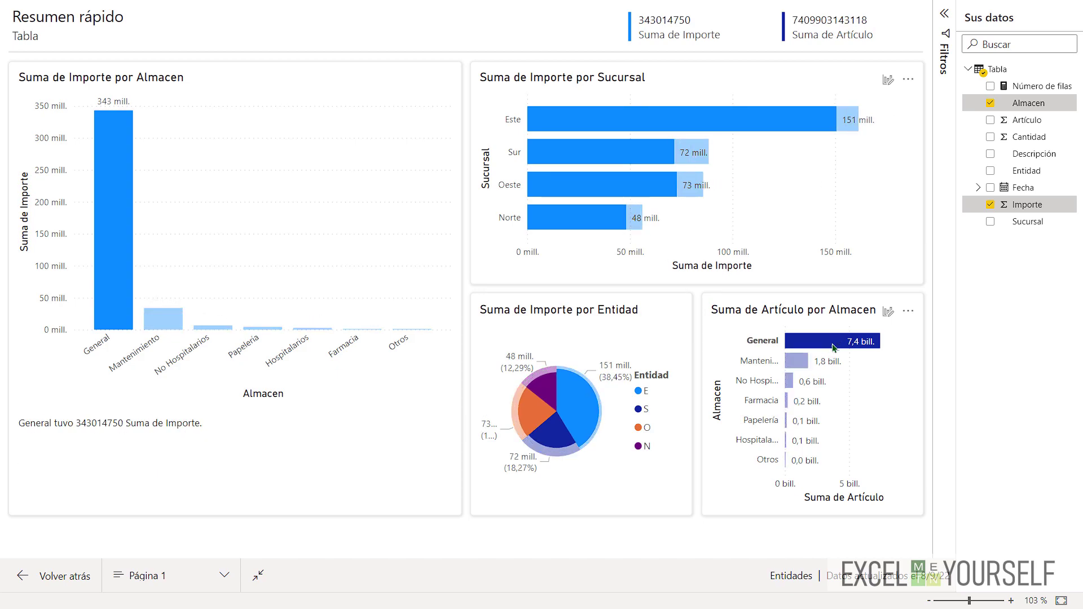
key("Escape")
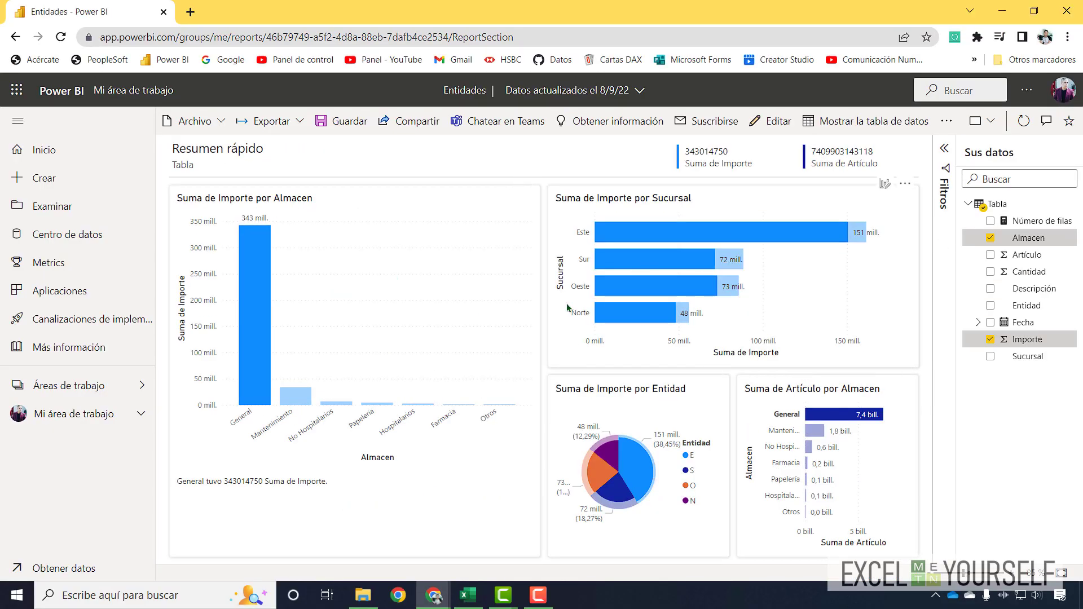